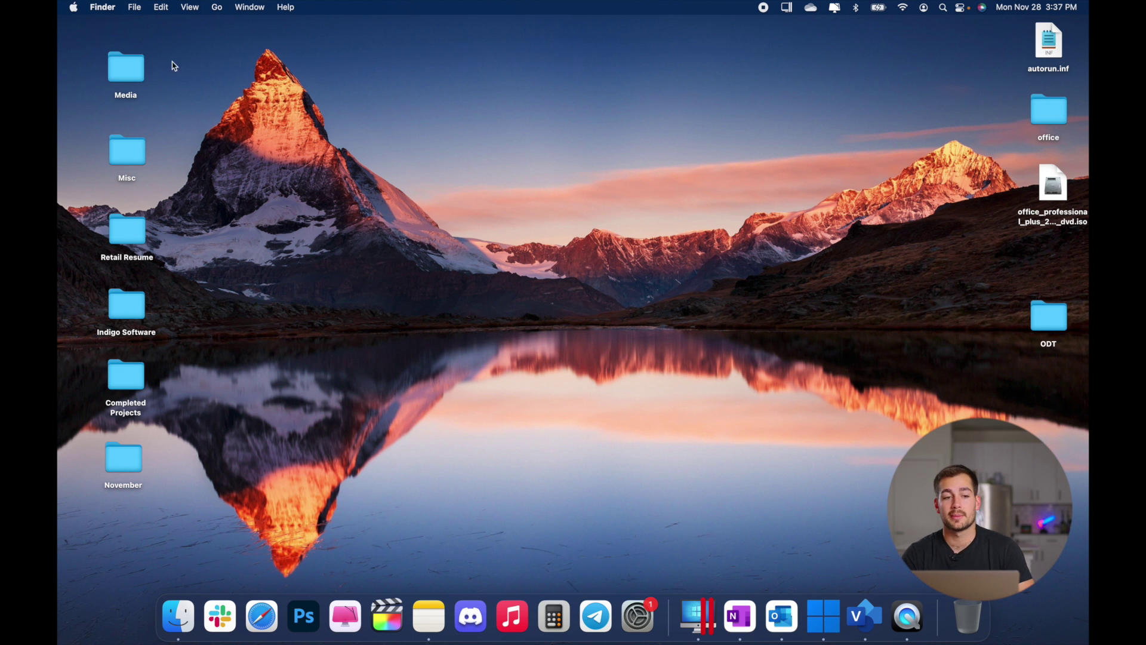
Step: Review About This Mac's overview, display, storage and storage management details, then close them
left_click(74, 9)
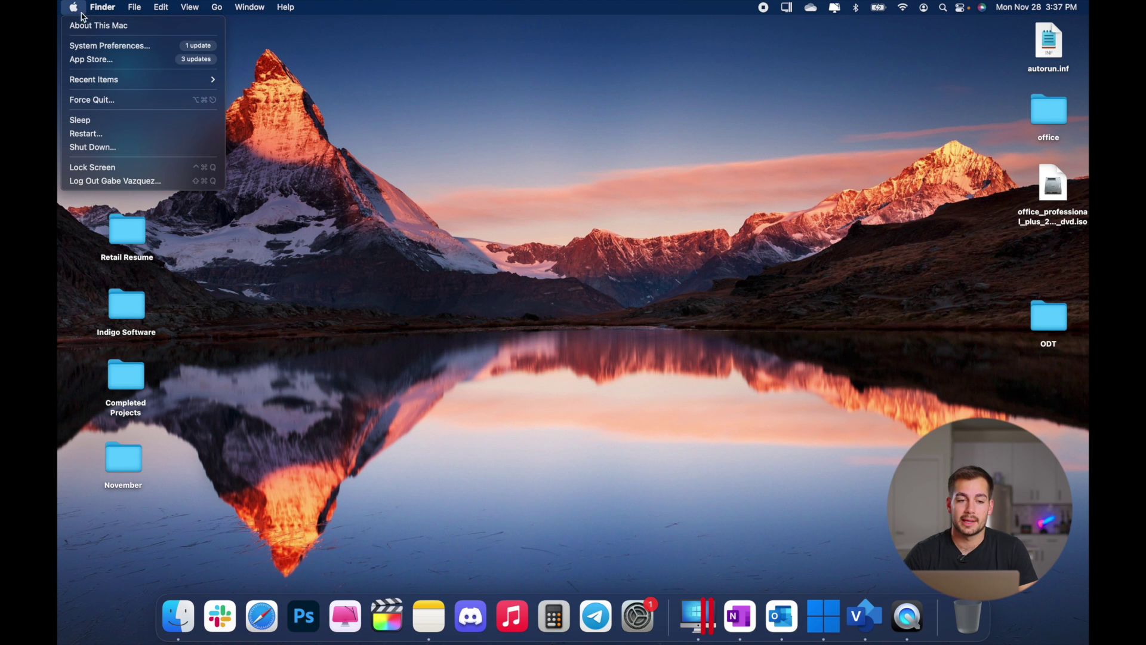
left_click(82, 30)
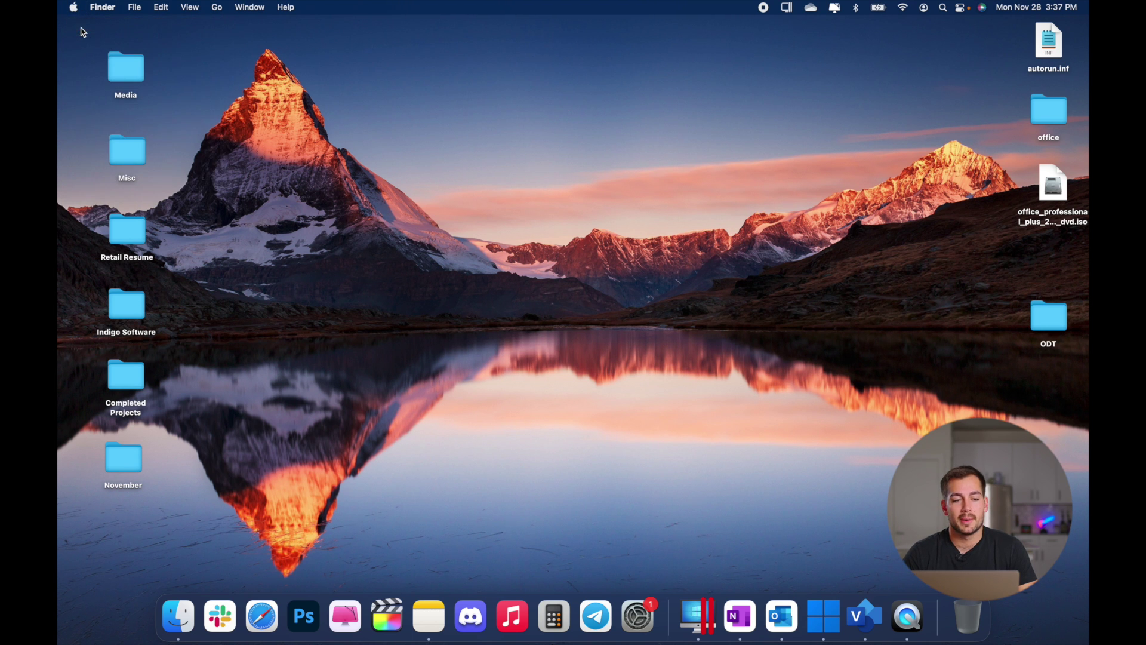
left_click_drag(455, 133, 427, 165)
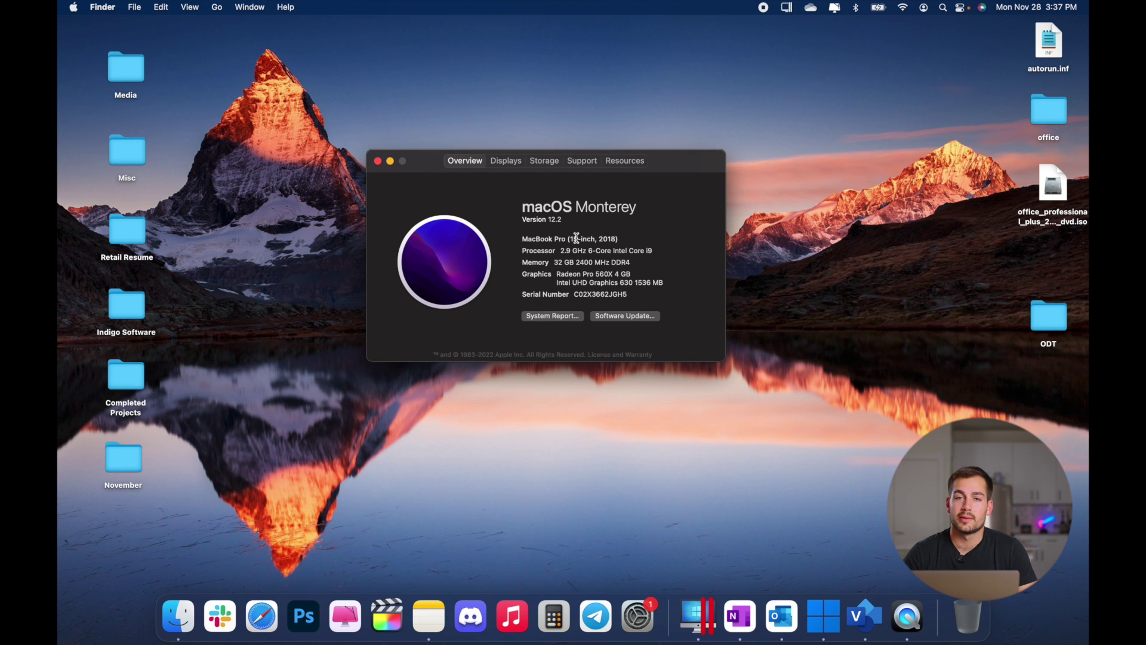
left_click(506, 160)
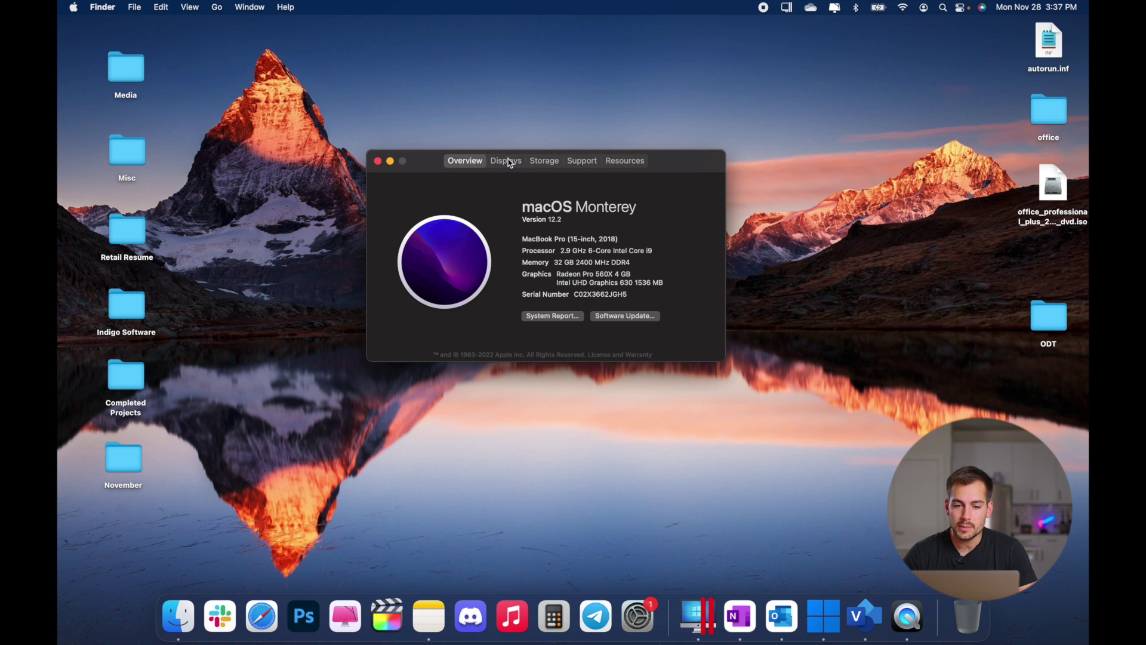
left_click(546, 163)
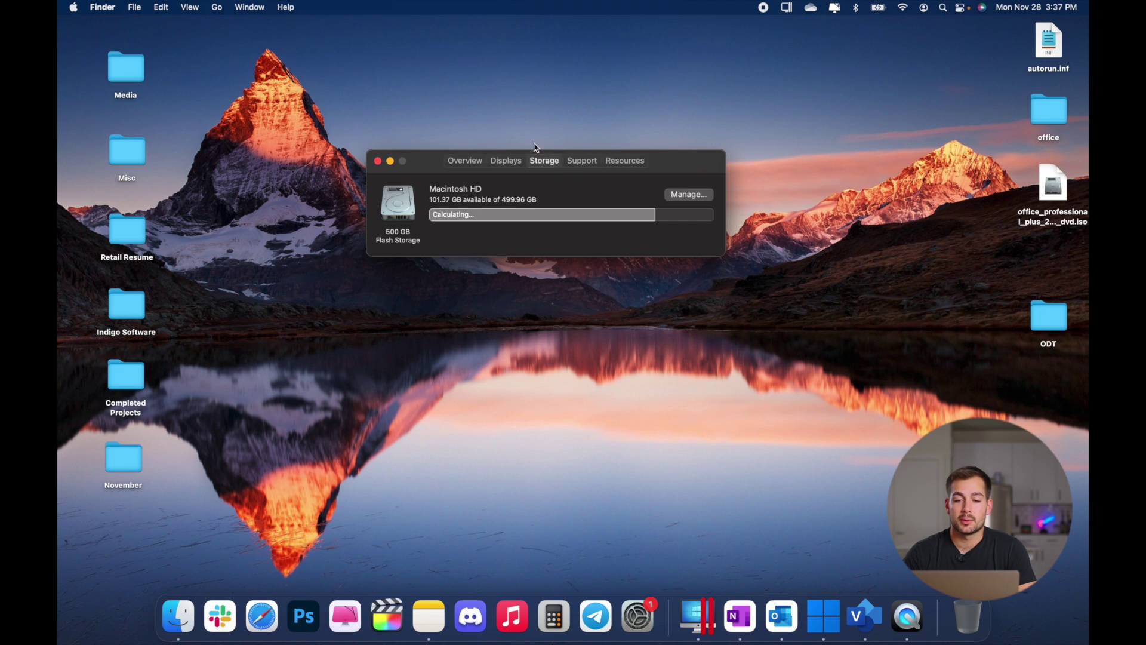
left_click(697, 195)
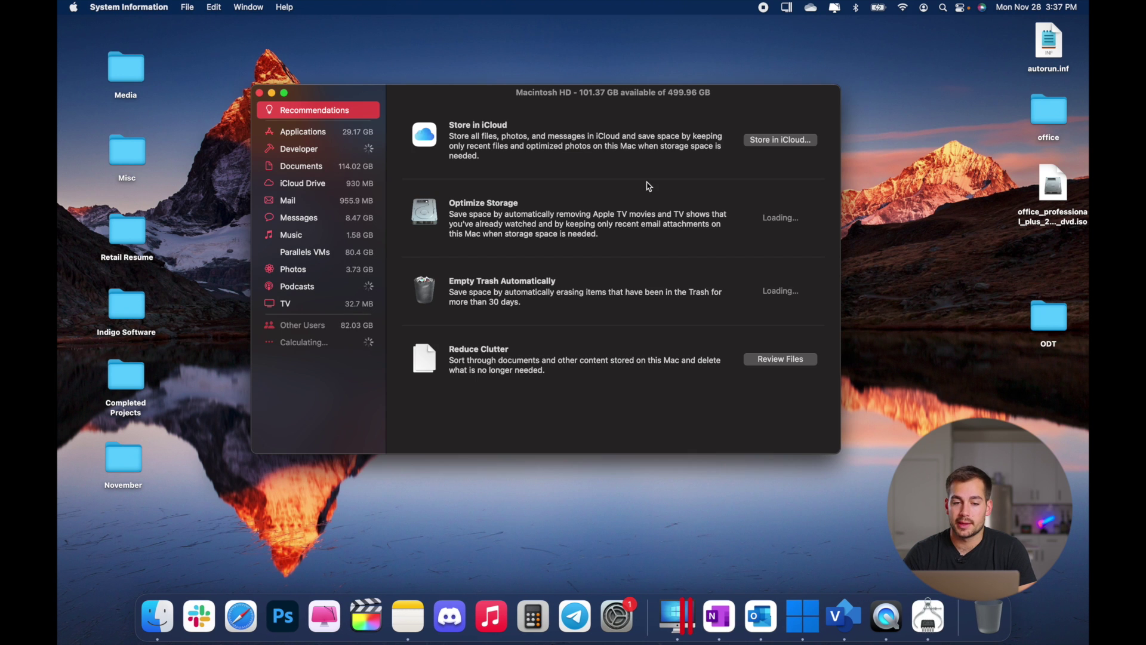
left_click_drag(338, 97, 375, 128)
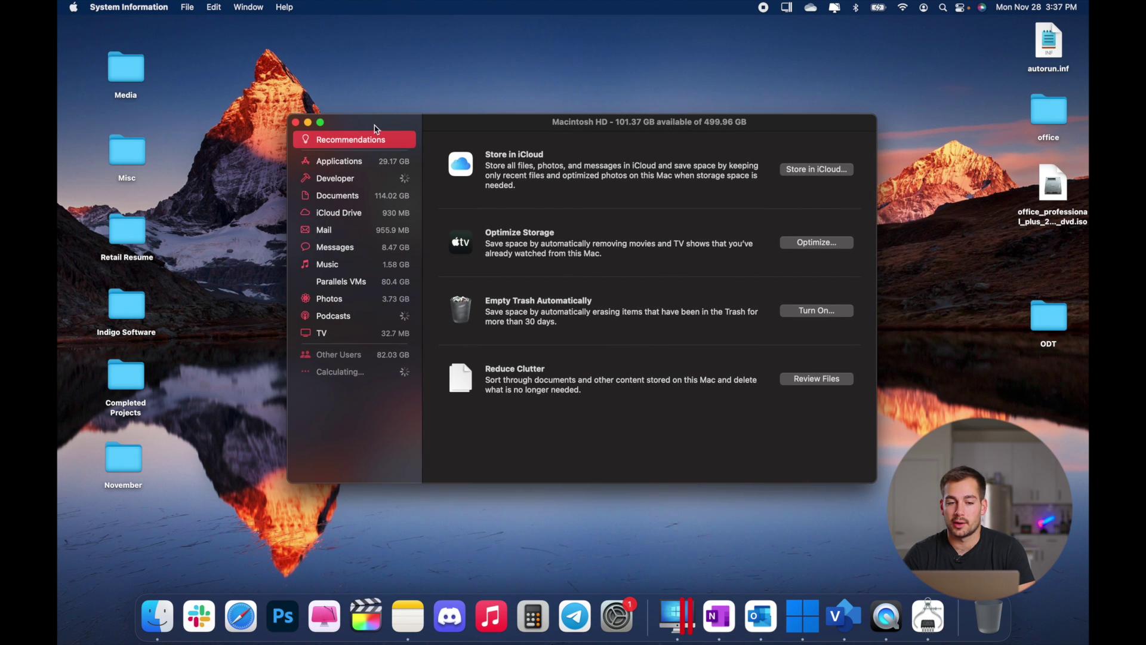
left_click(297, 120)
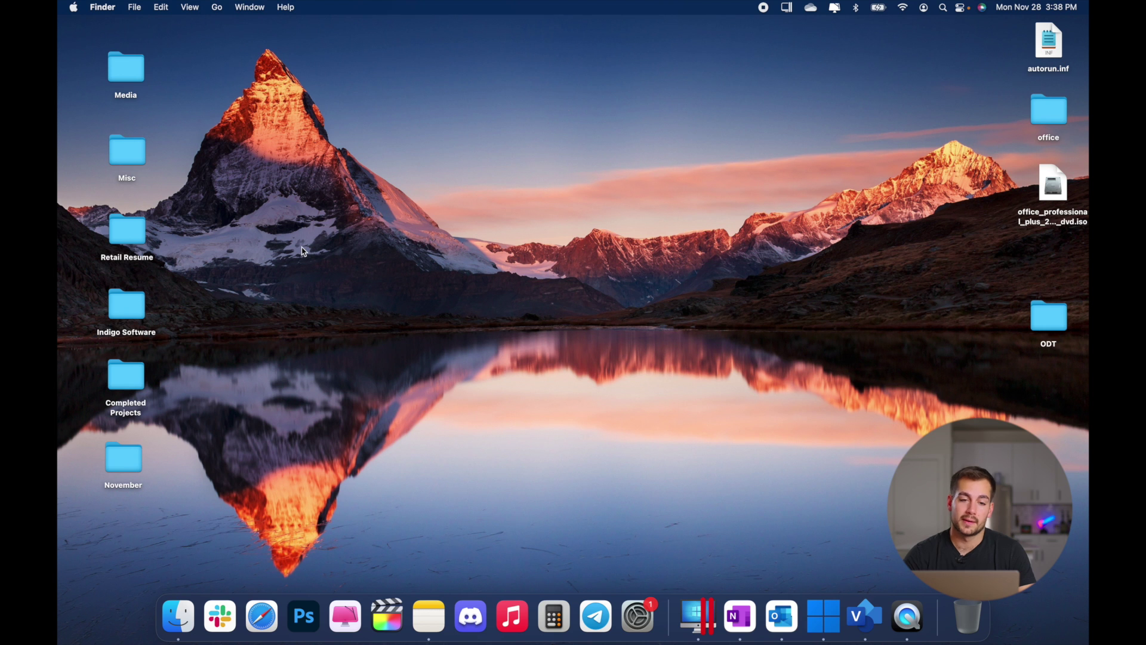
Step: Look over the running apps in Force Quit, close it, and open a new Safari window
left_click(72, 7)
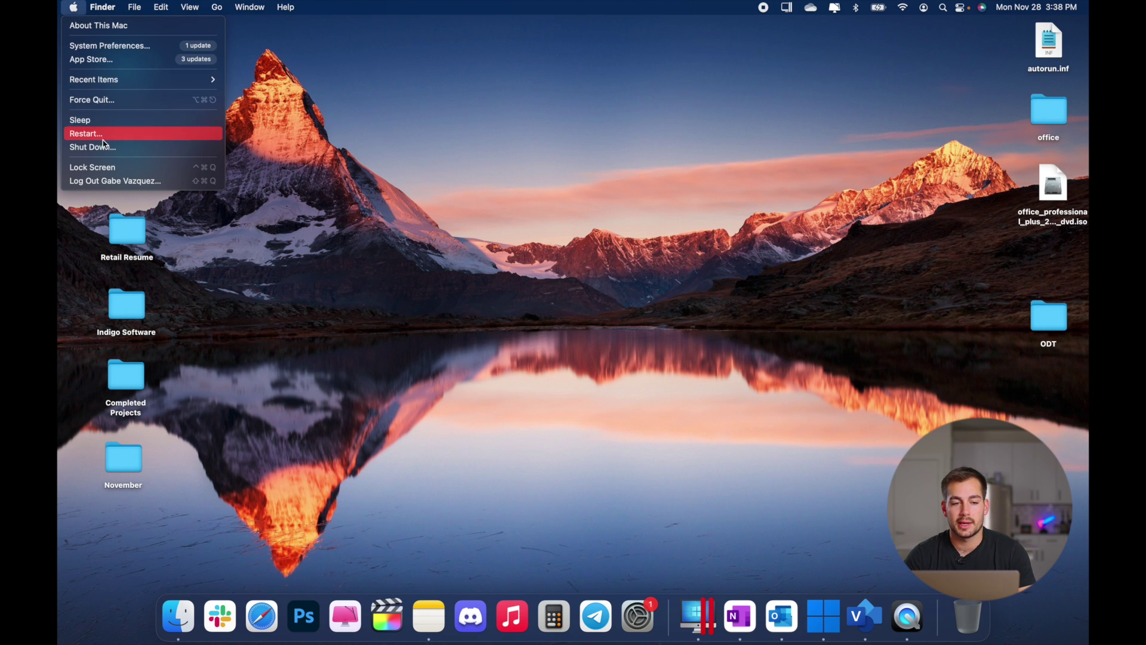
left_click(92, 100)
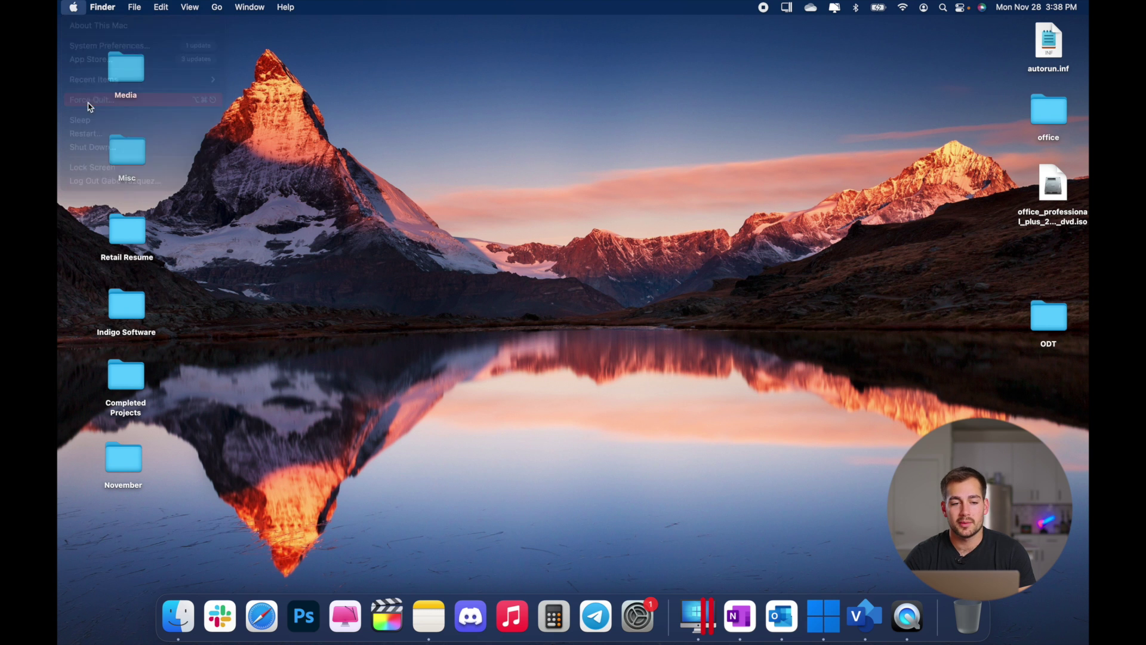
left_click_drag(278, 269, 486, 150)
scroll(476, 228, "up", 3)
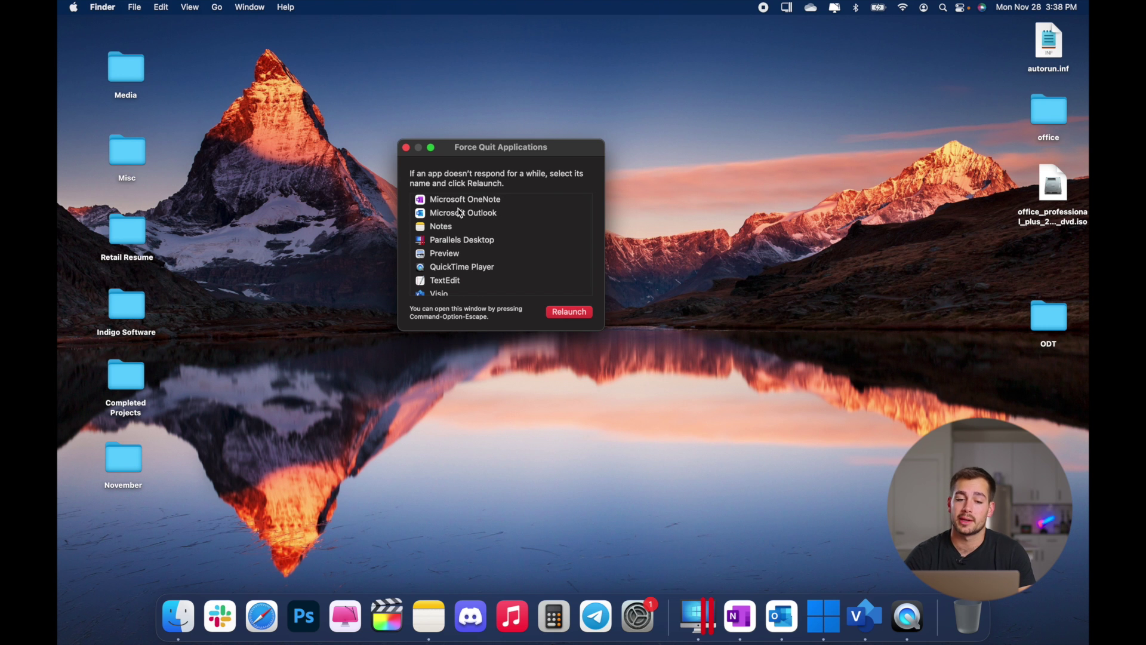
left_click(406, 148)
key("super+n")
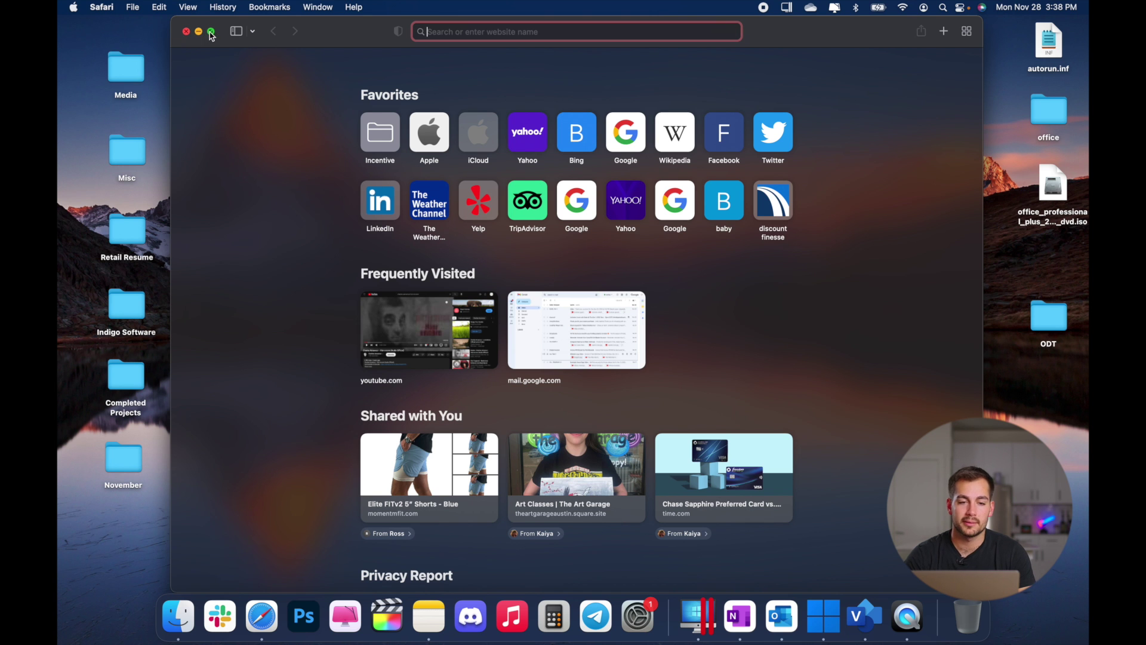
Step: Toggle Safari full screen on and off, then close, reopen from the Dock, and close again
left_click(211, 31)
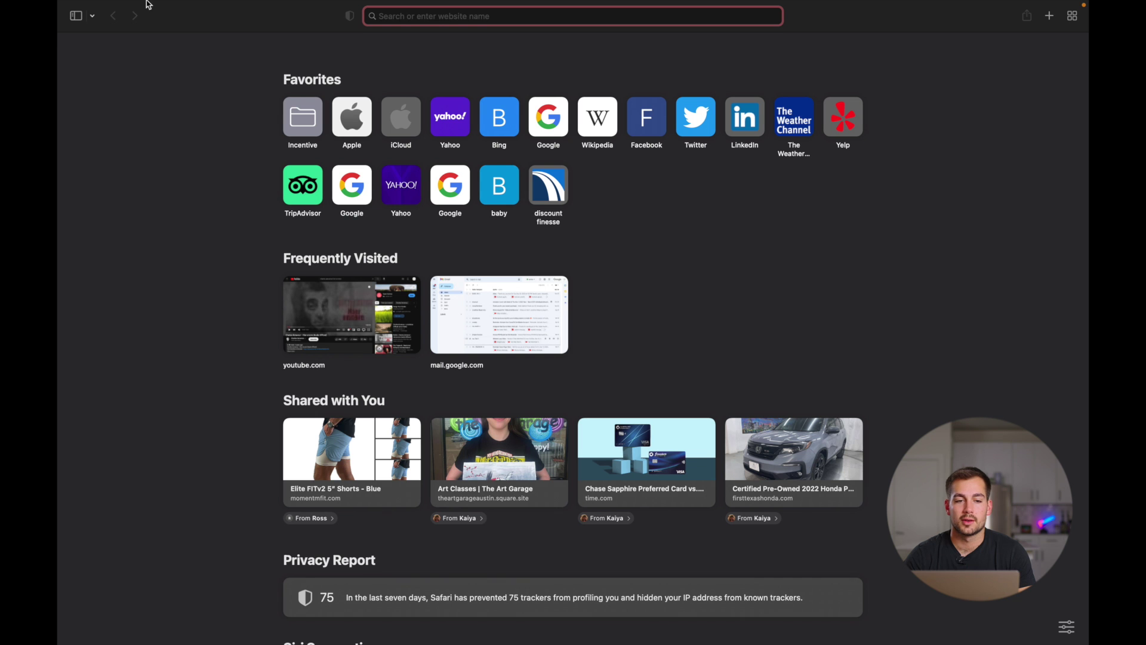
mouse_move(111, 4)
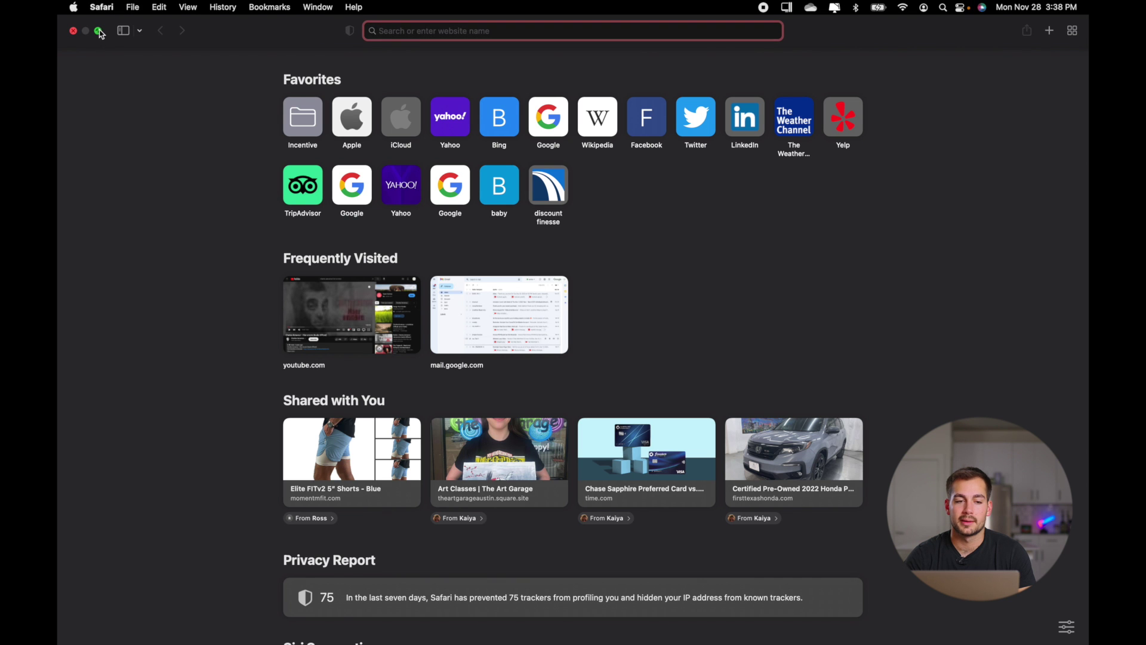
left_click(99, 30)
key("super+w")
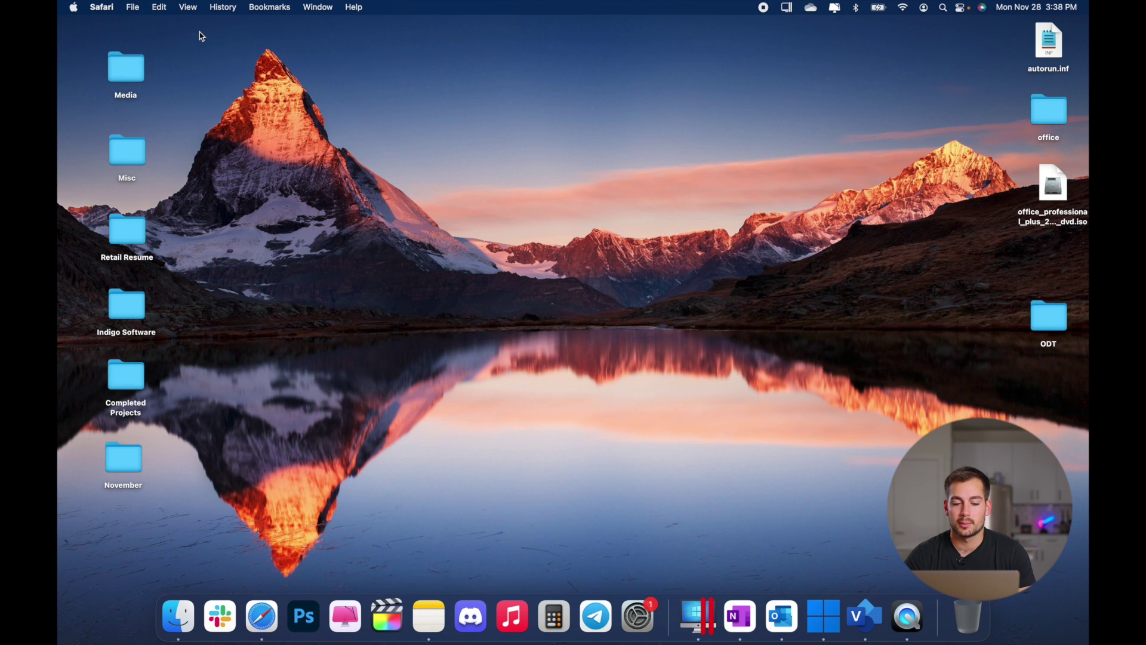
left_click(264, 631)
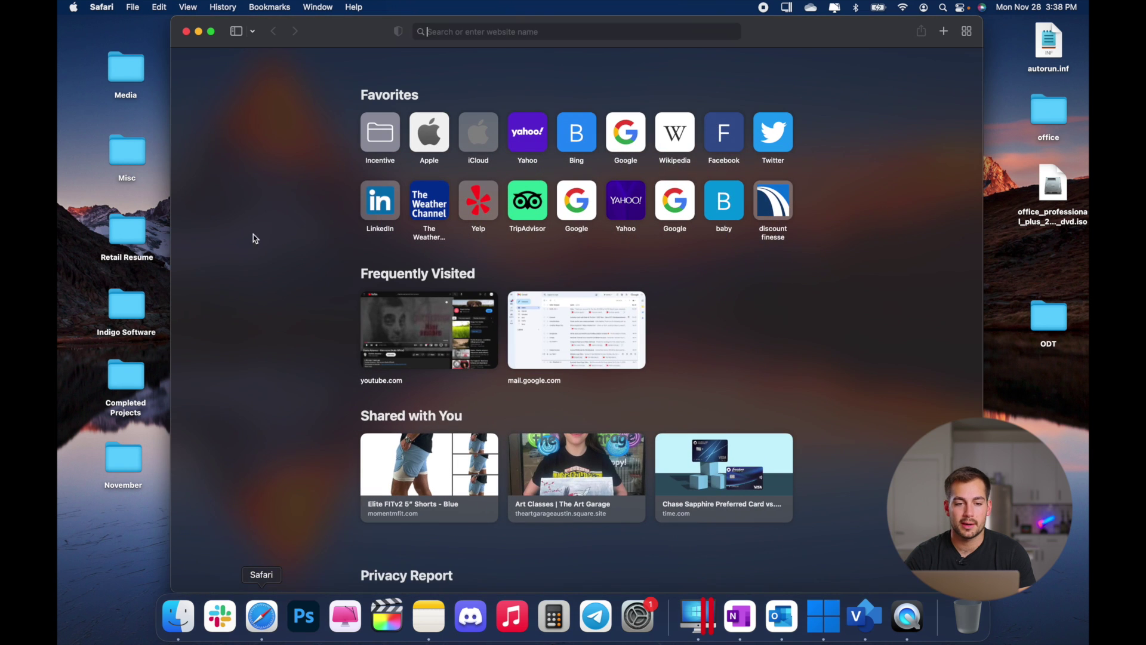
left_click(186, 31)
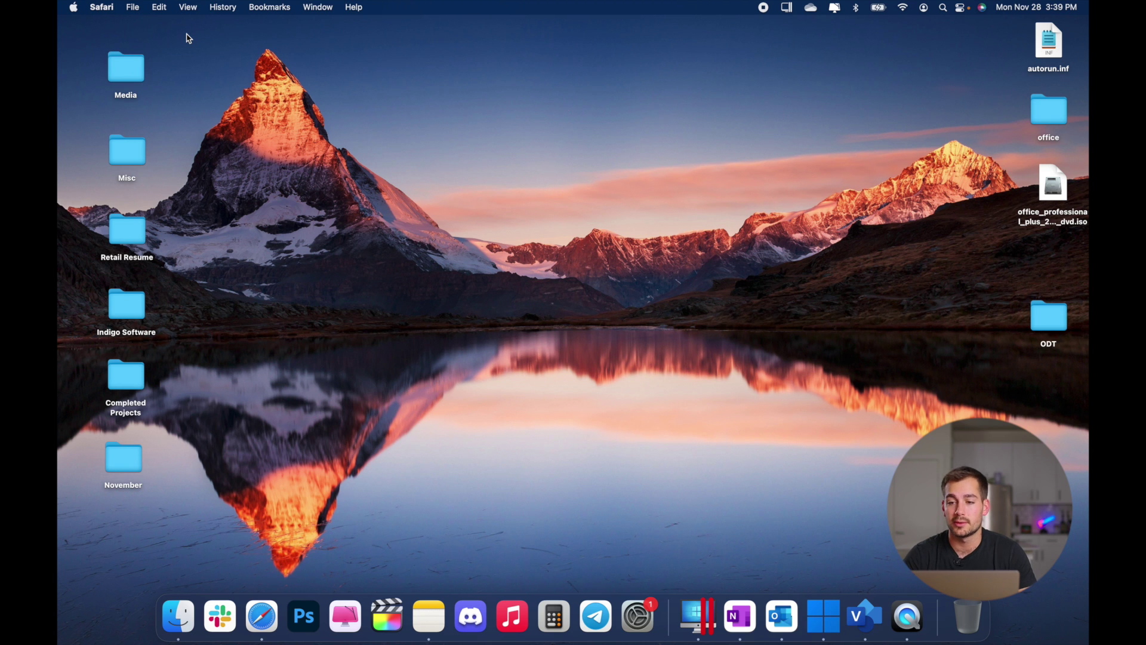
left_click(944, 7)
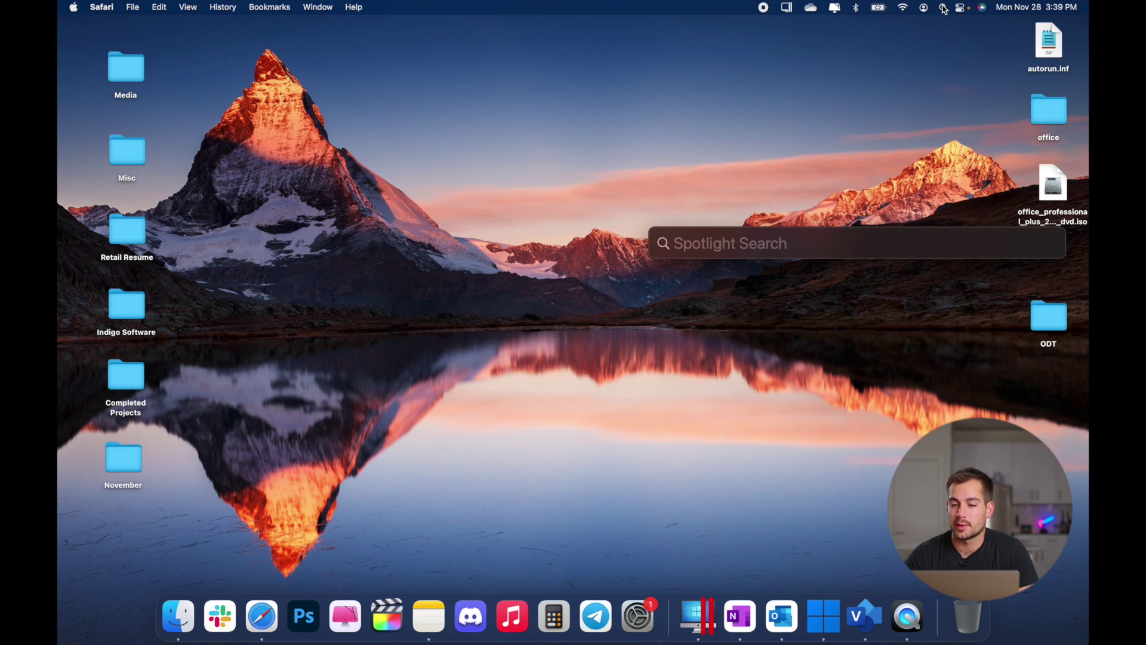
left_click_drag(766, 241, 484, 275)
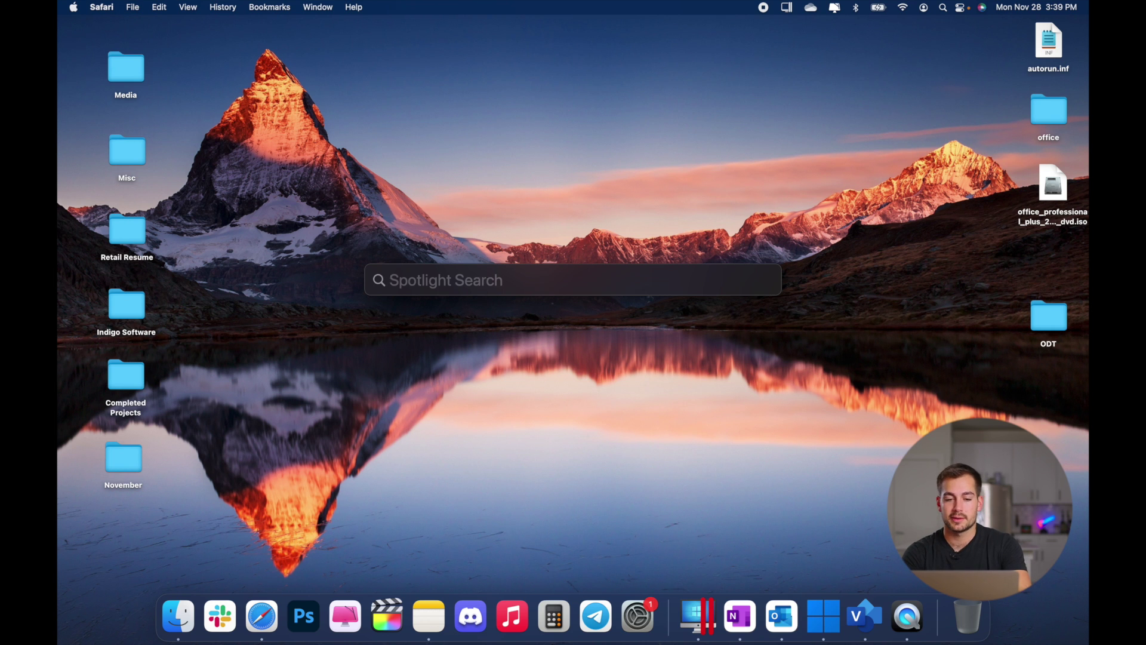
type("safari")
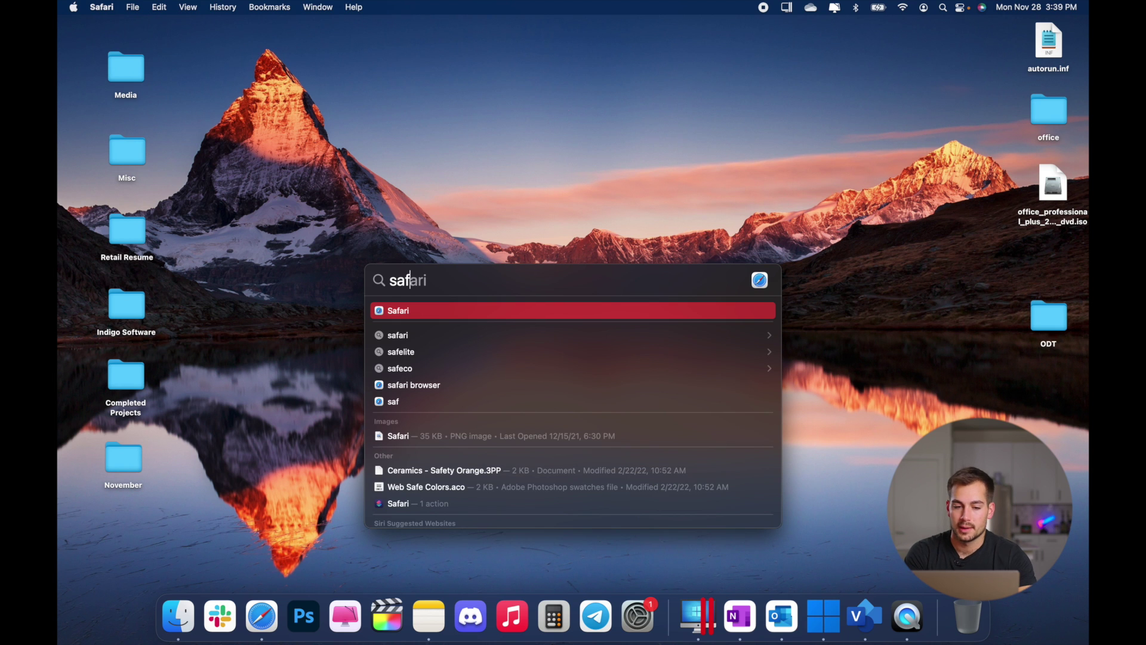
key("BackSpace")
key("BackSpace")
key("BackSpace")
type("downloa")
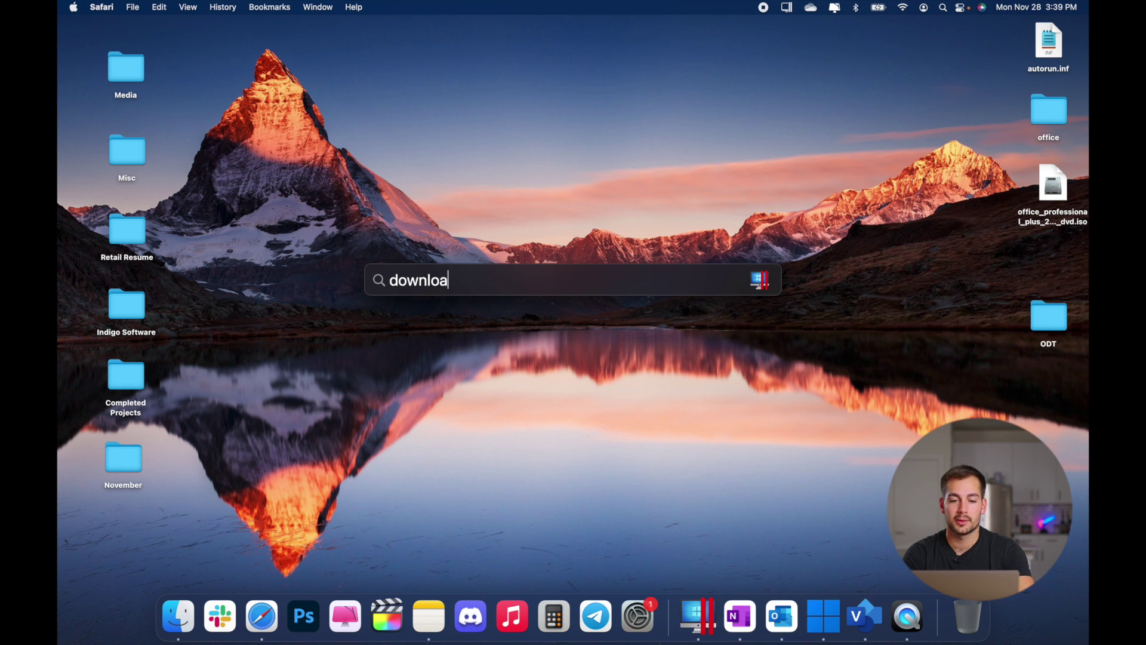
type("d")
double_click(456, 278)
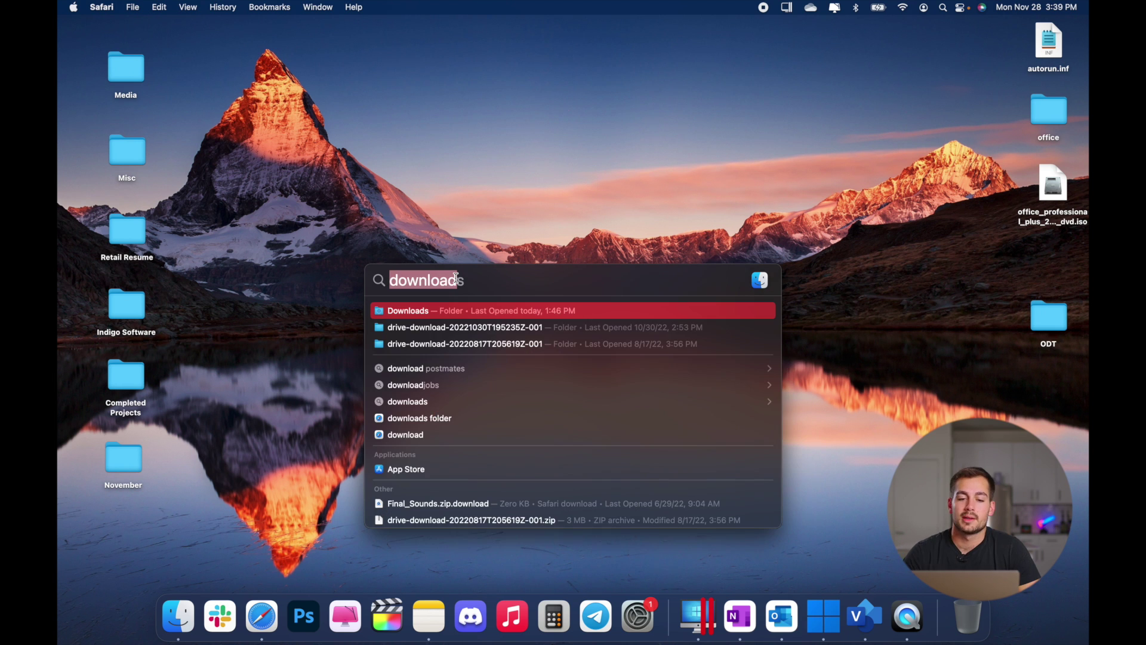
left_click(449, 235)
left_click(943, 7)
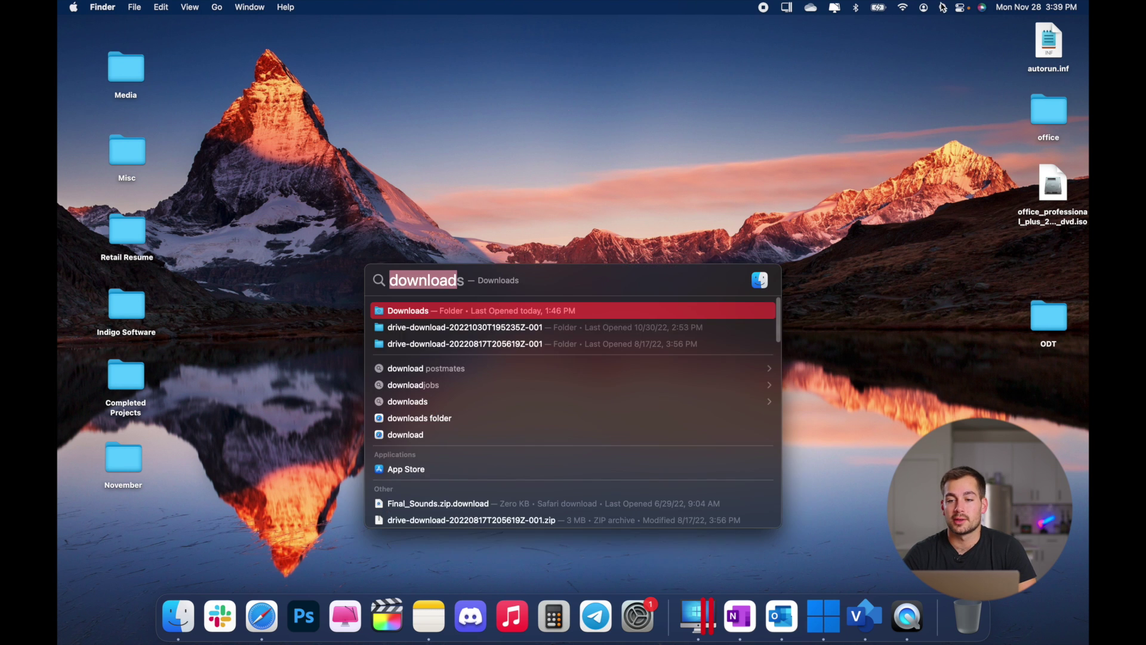
left_click(755, 177)
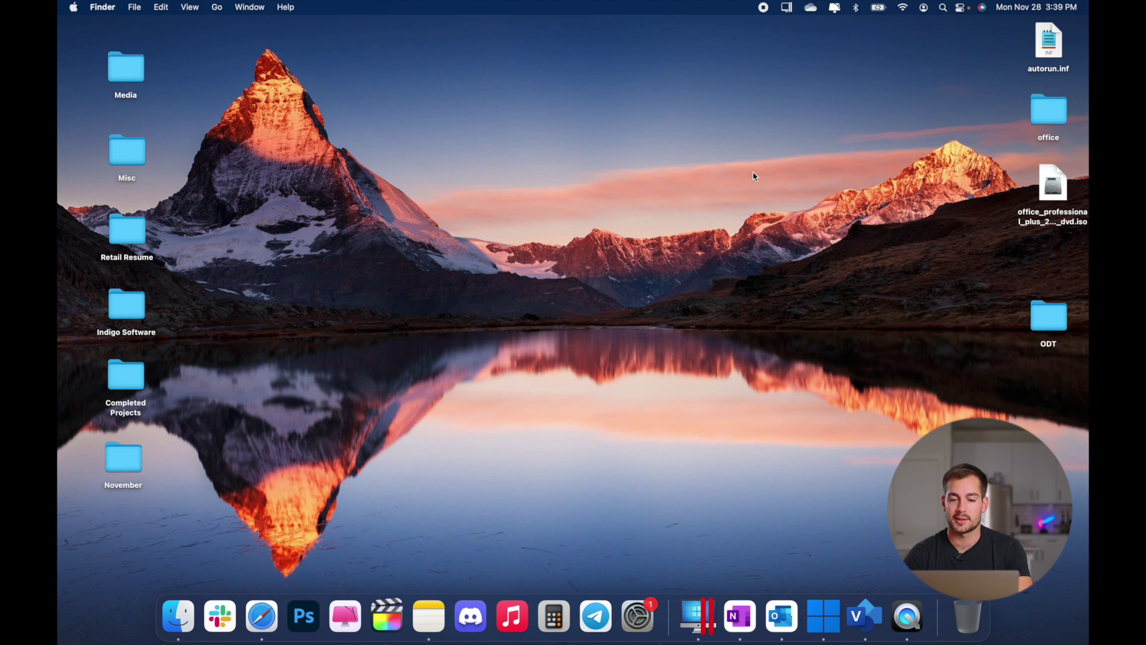
key("super+space")
Step: Show the Applications folder in a new Finder window and drag Calculator off the Dock
left_click(483, 234)
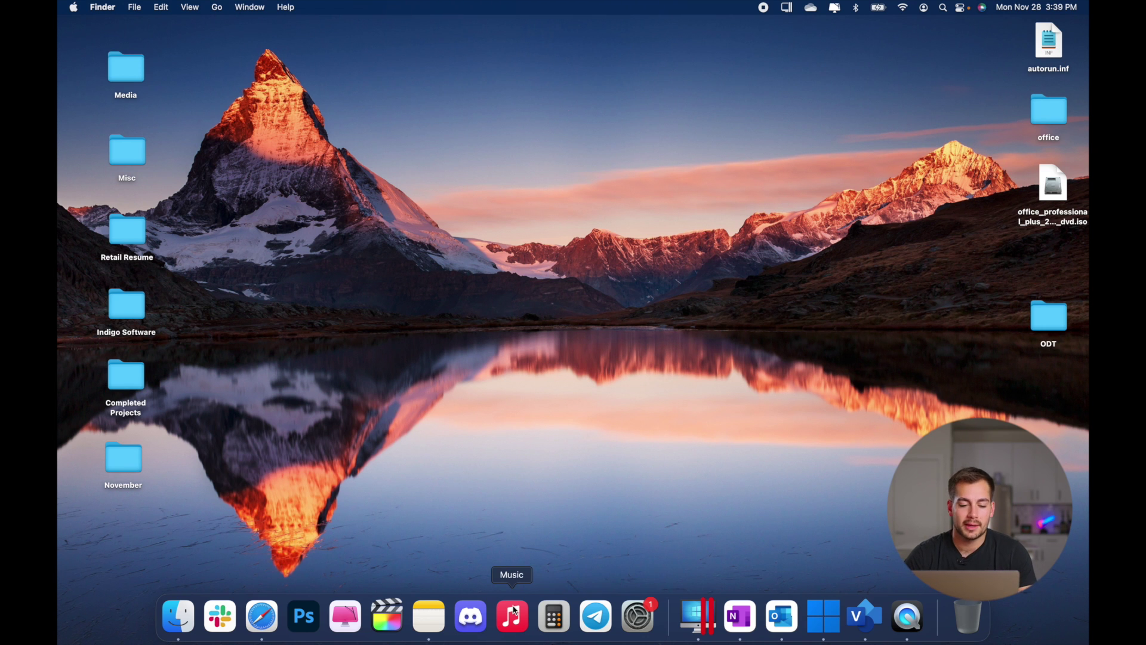
left_click(178, 616)
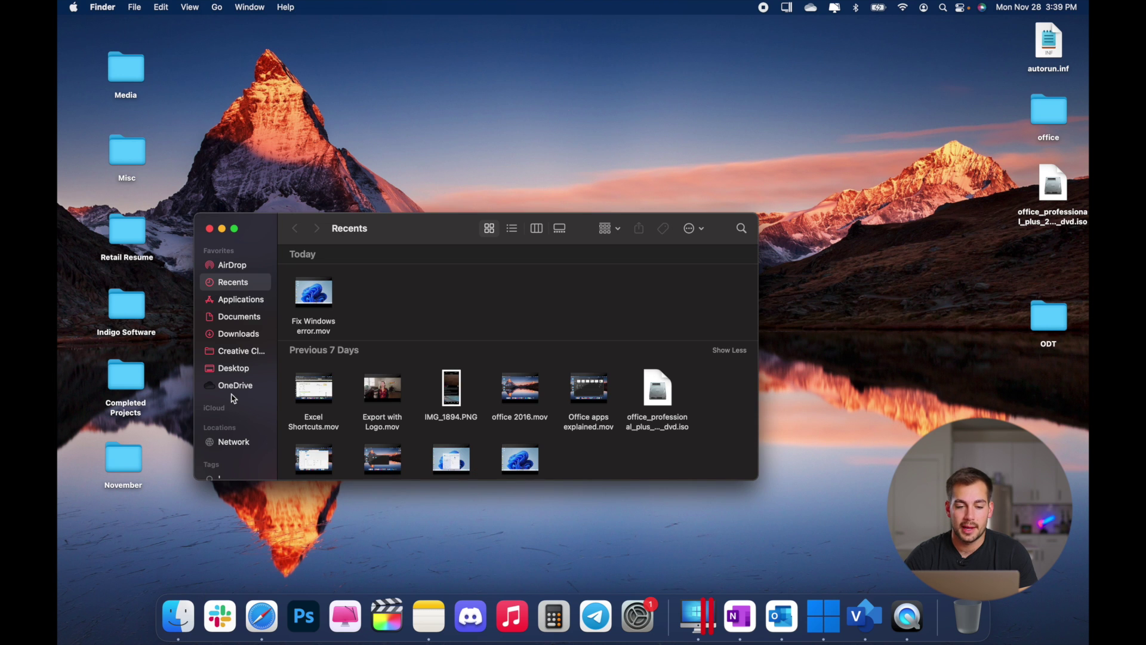
left_click(241, 302)
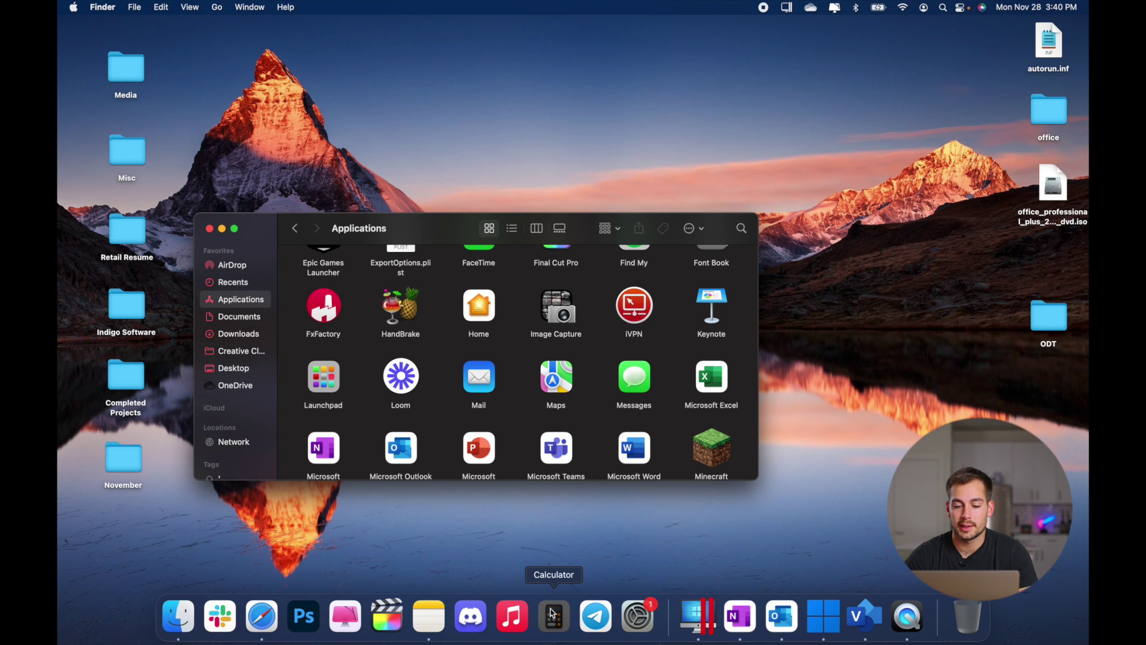
left_click_drag(555, 618, 555, 515)
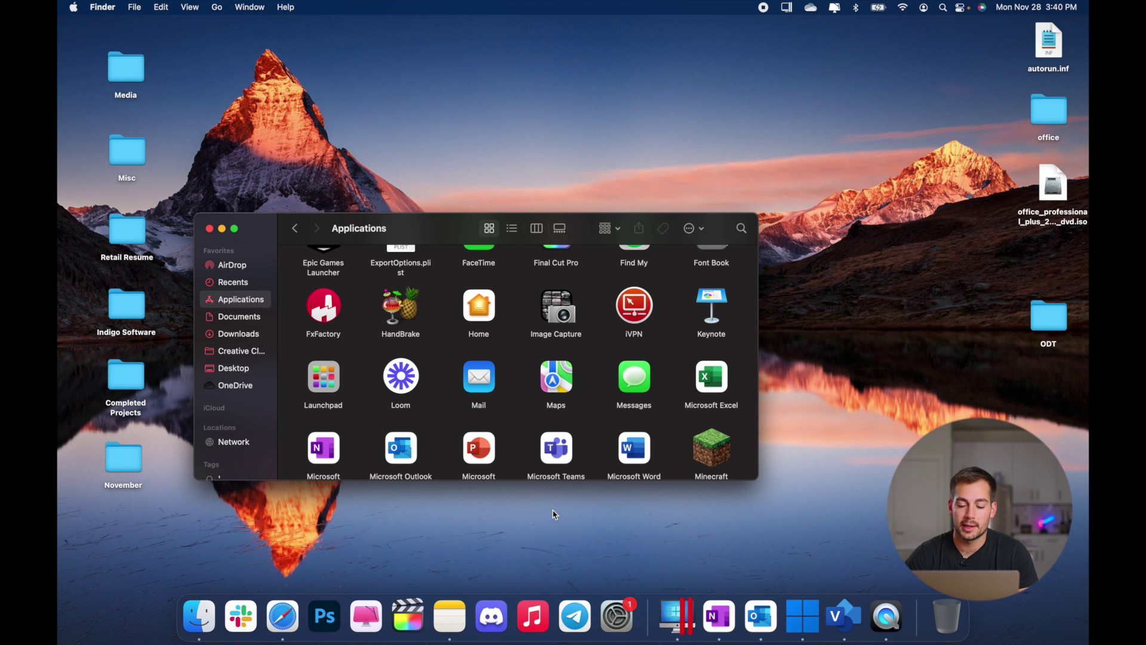
Step: Turn Outlook's Keep in Dock option on, then turn it off again
right_click(764, 627)
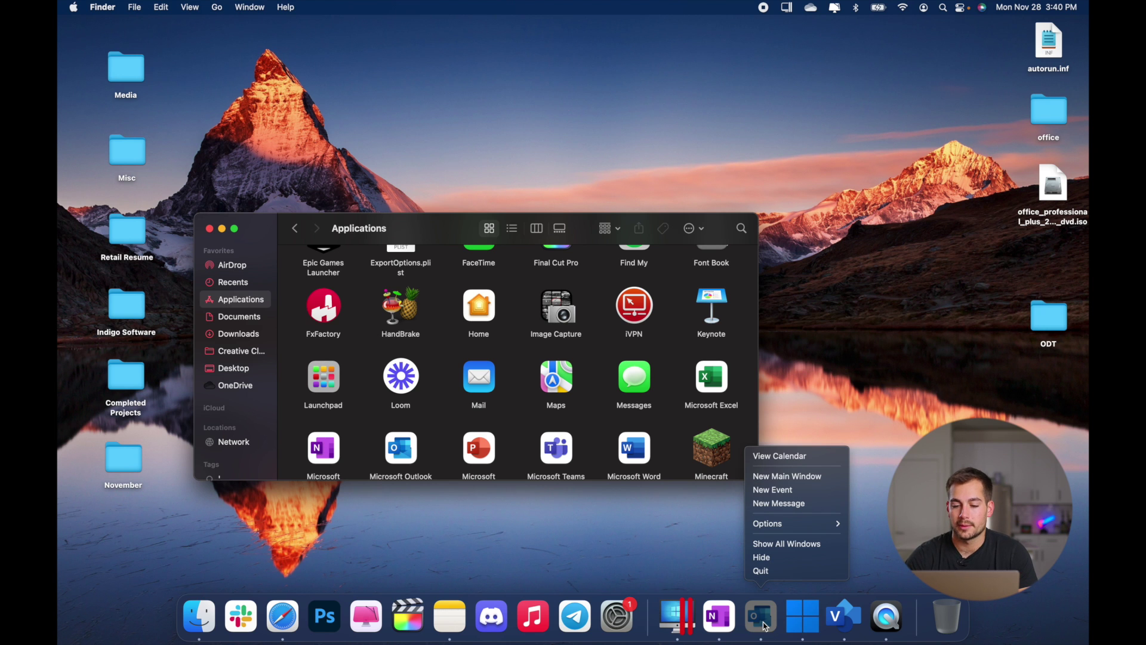
mouse_move(768, 529)
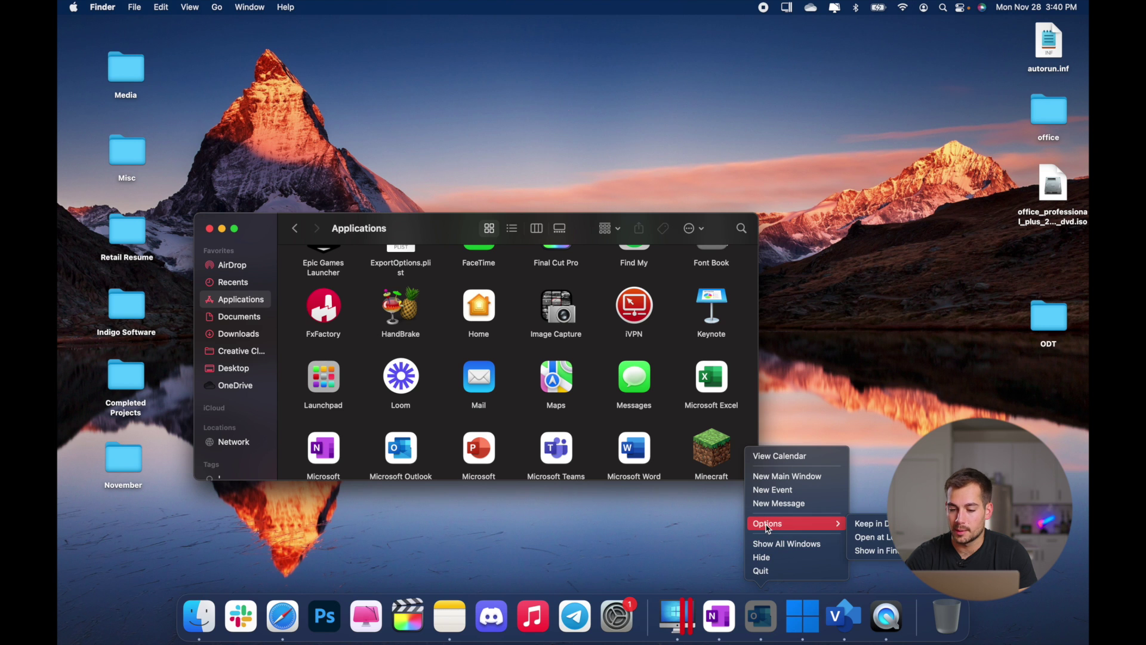
left_click(878, 524)
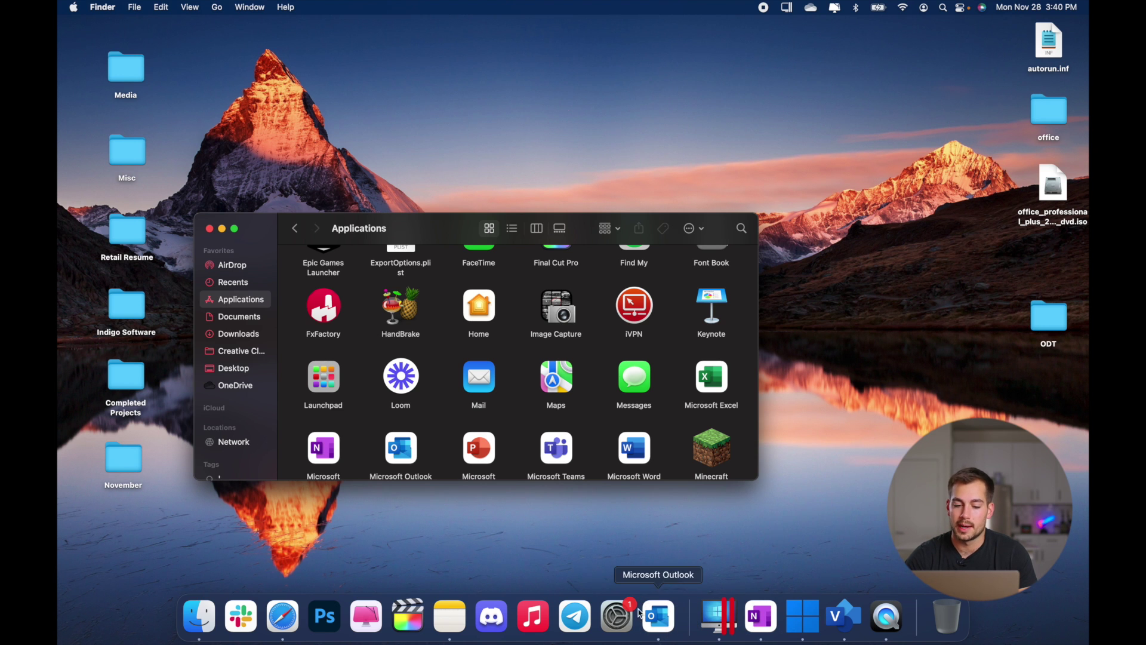
right_click(659, 616)
mouse_move(694, 524)
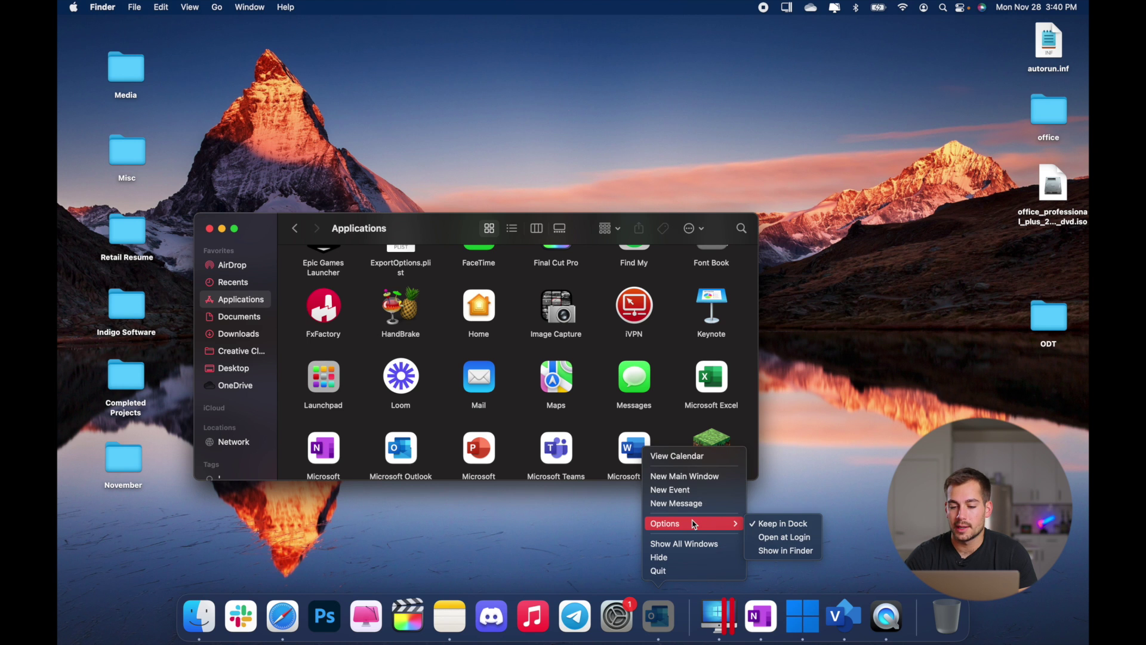
left_click(783, 524)
Step: Quit Outlook and close the Finder Applications window
right_click(662, 620)
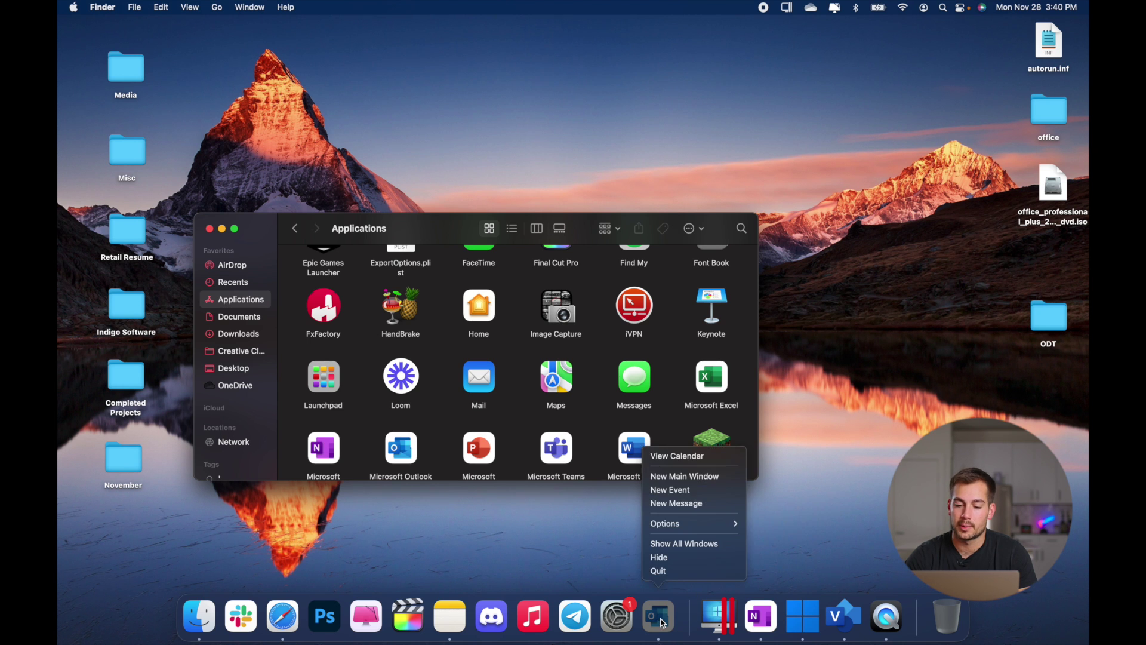
left_click(662, 572)
key("super+w")
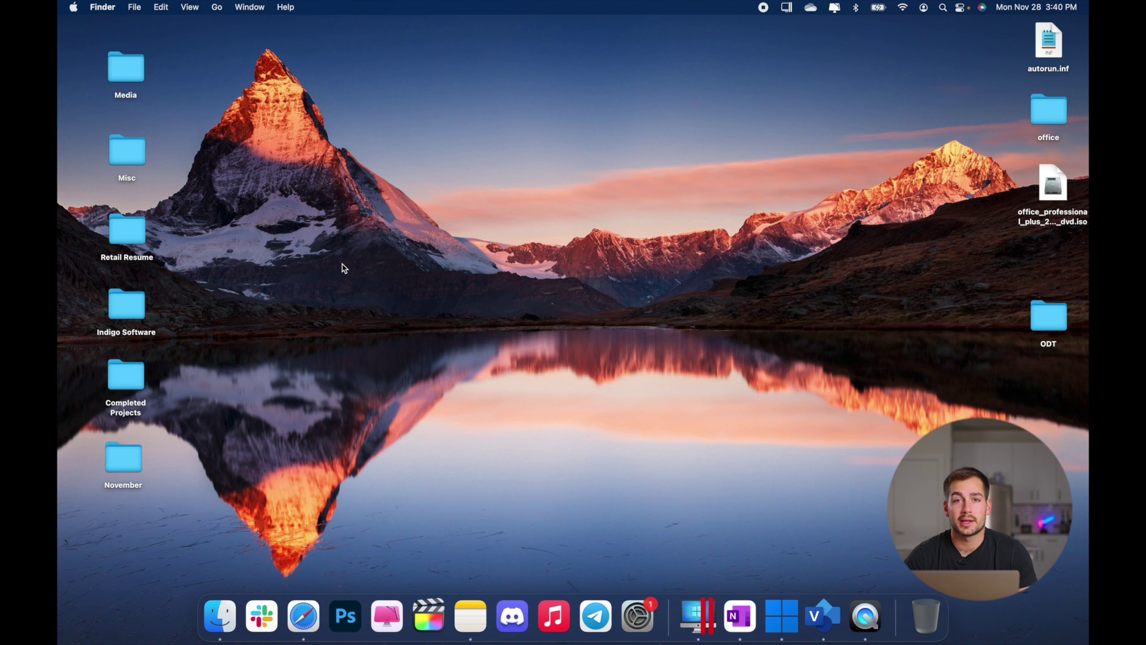
left_click(73, 7)
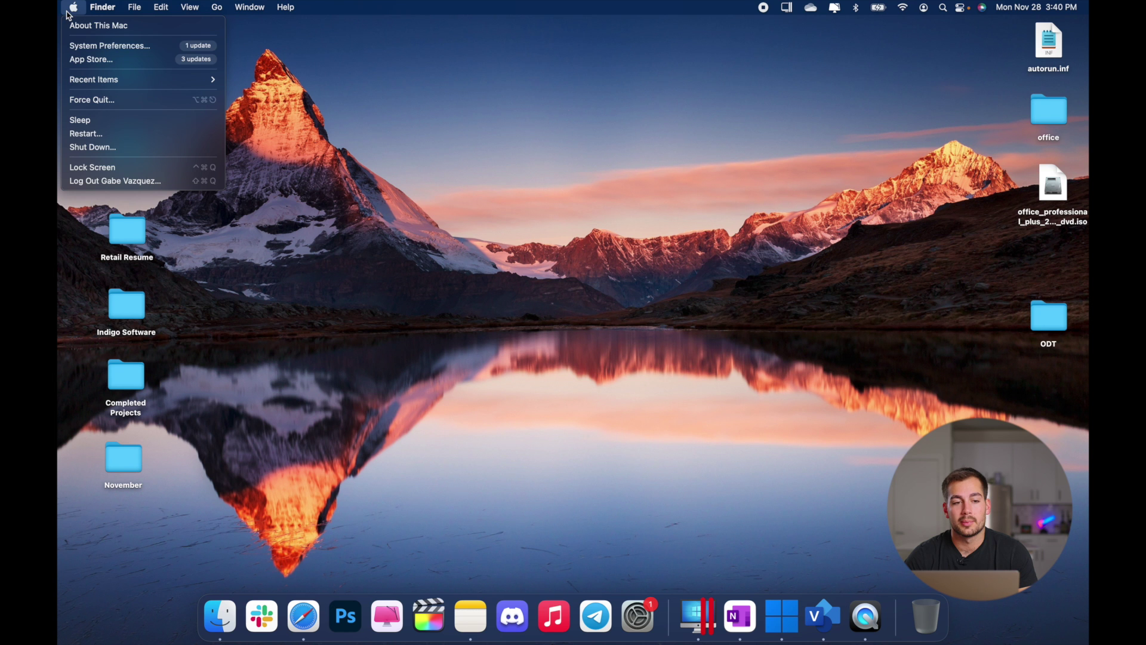
Step: Launch System Preferences and drag its window toward the centre of the screen
left_click(100, 48)
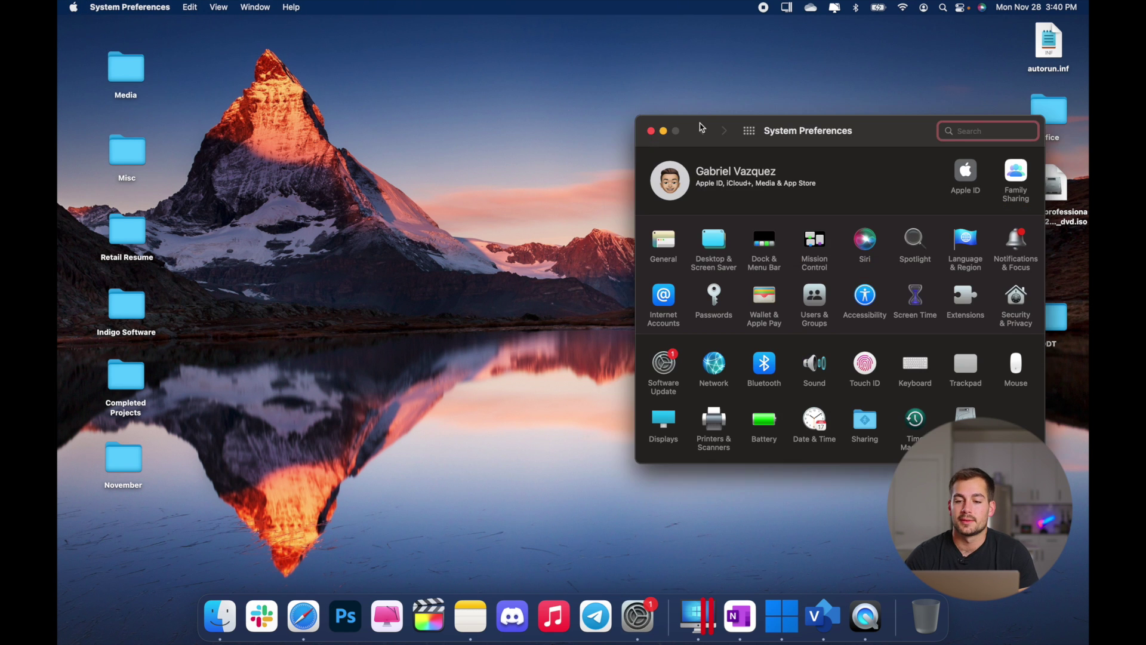
left_click_drag(701, 127, 413, 120)
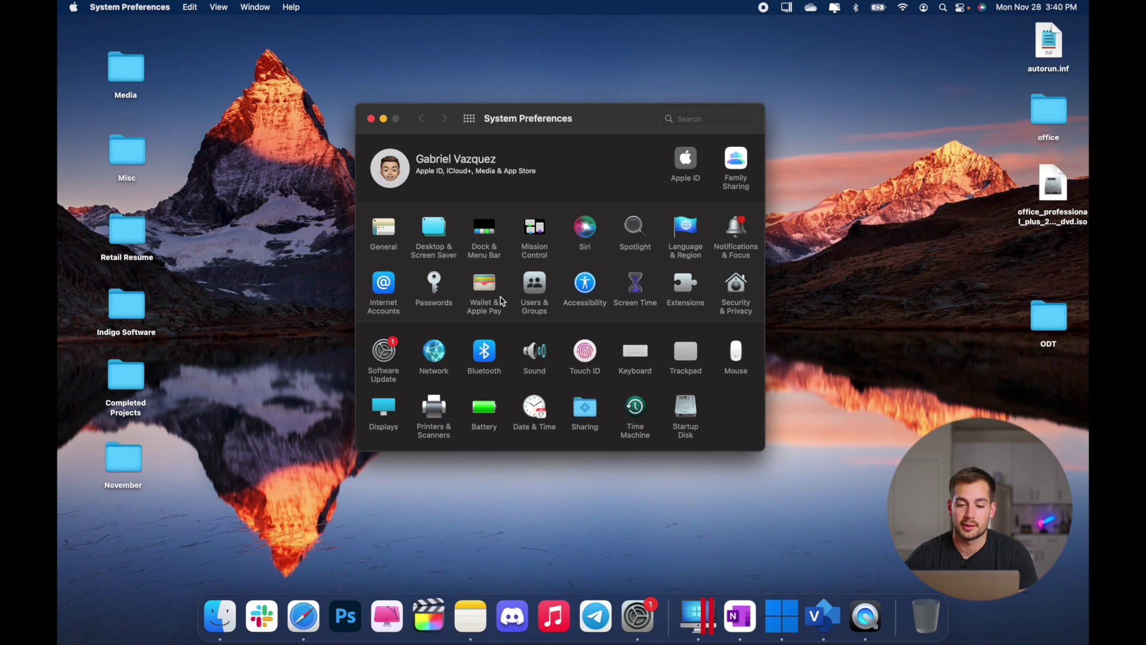
left_click(484, 227)
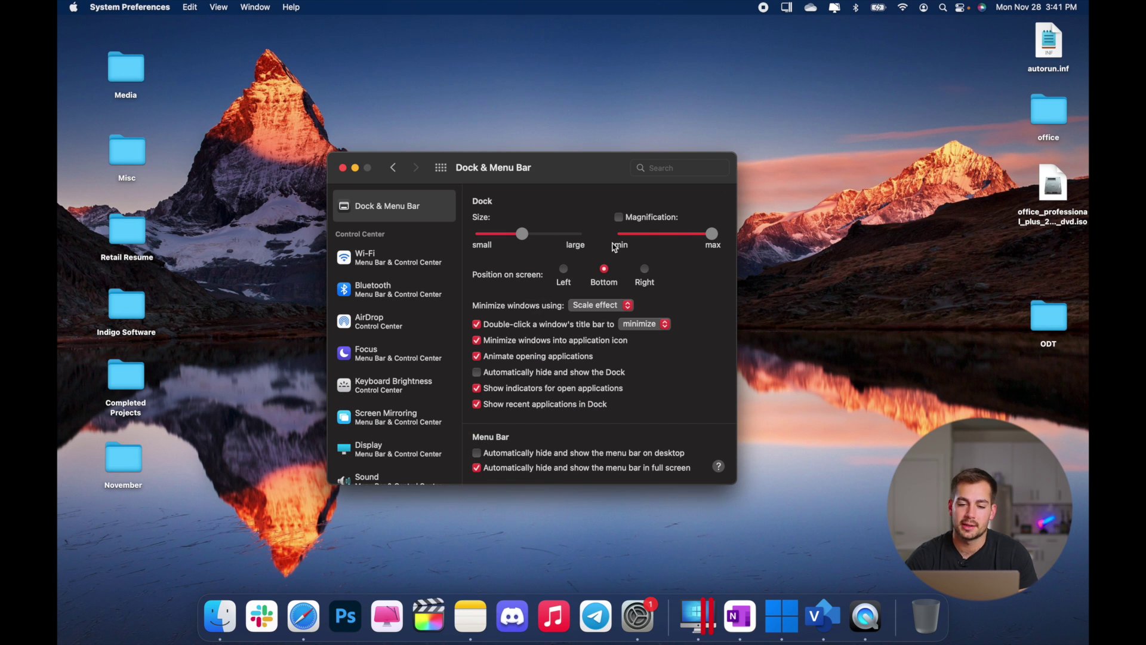
left_click(566, 271)
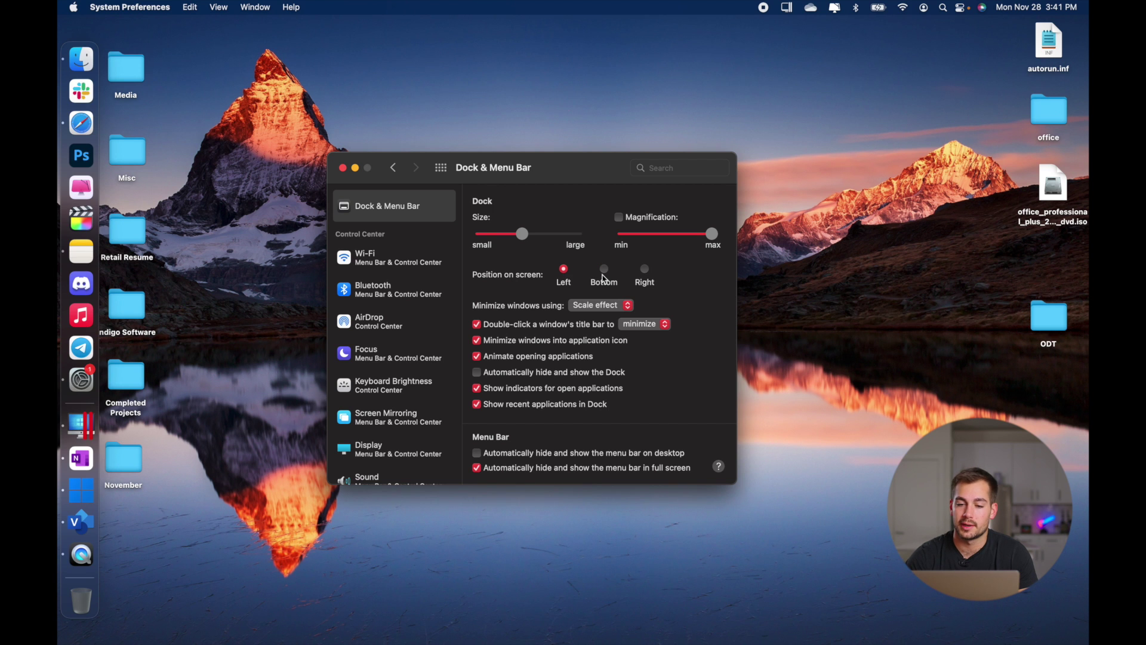
left_click(604, 271)
left_click(644, 269)
left_click(624, 274)
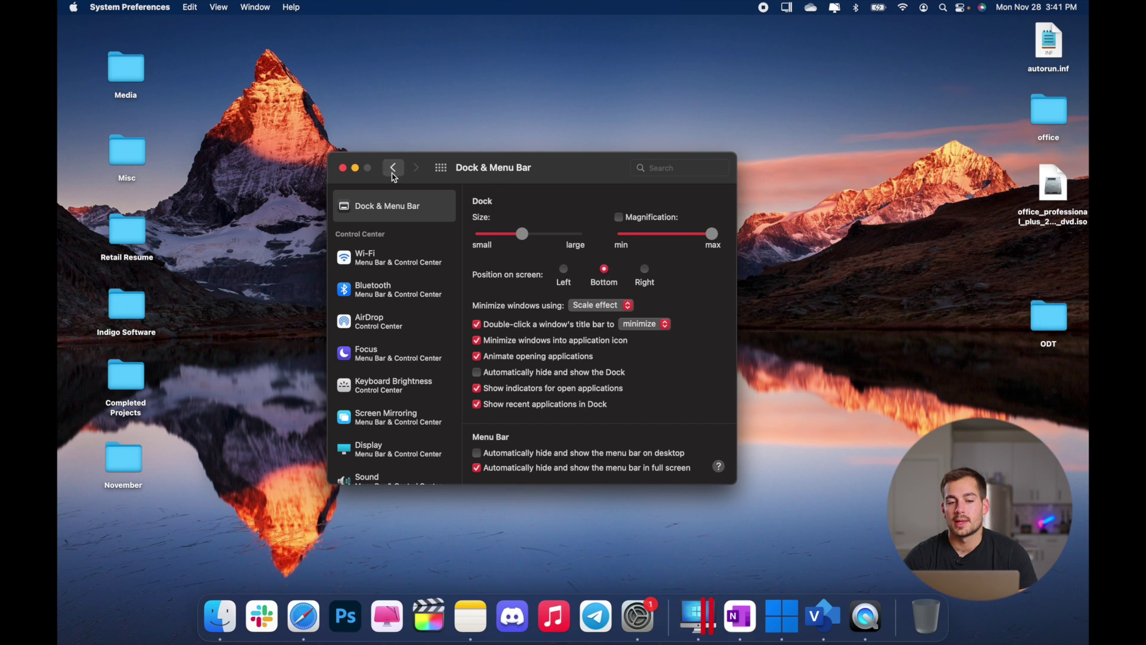
left_click(393, 169)
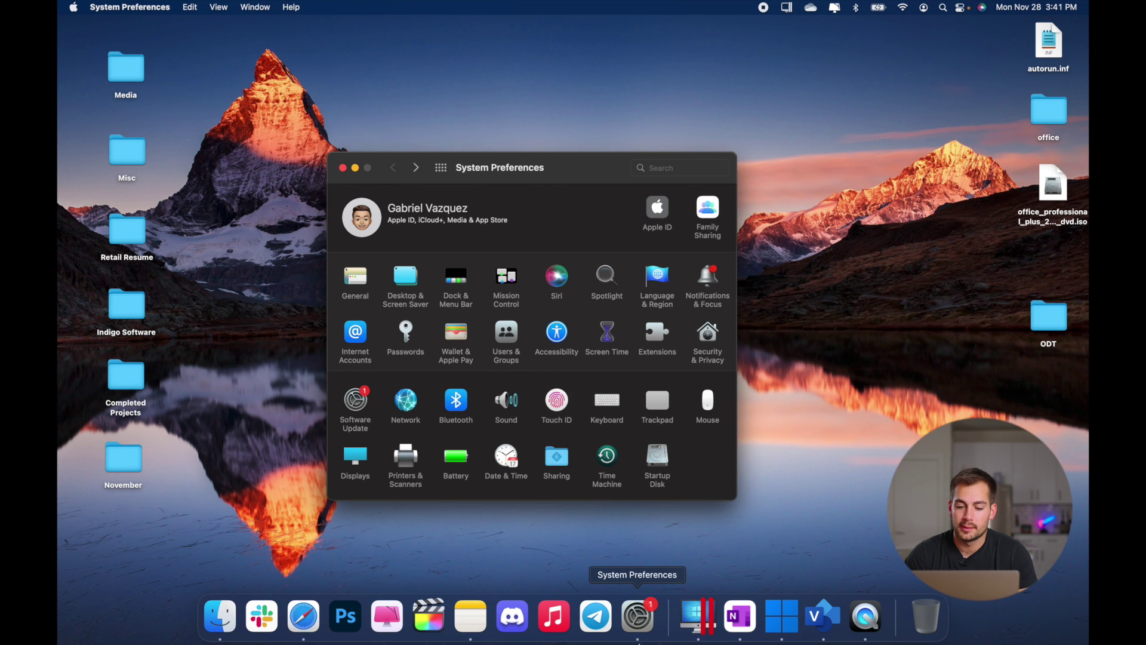
Step: Close System Preferences and quit Notes from its Dock icon
left_click(343, 168)
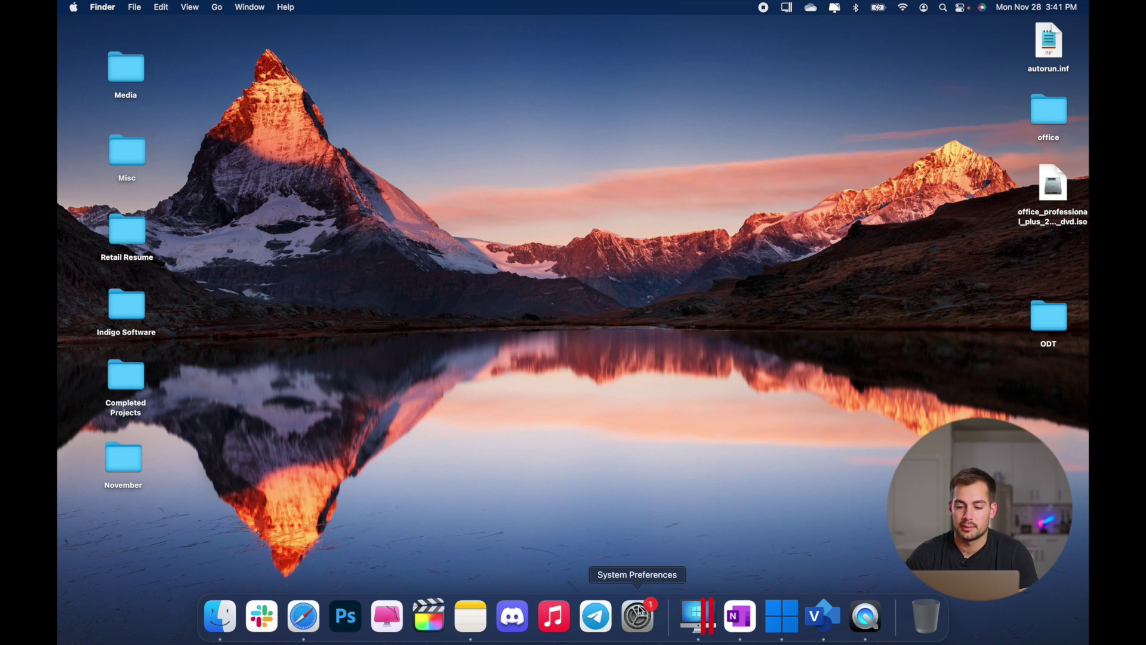
right_click(467, 620)
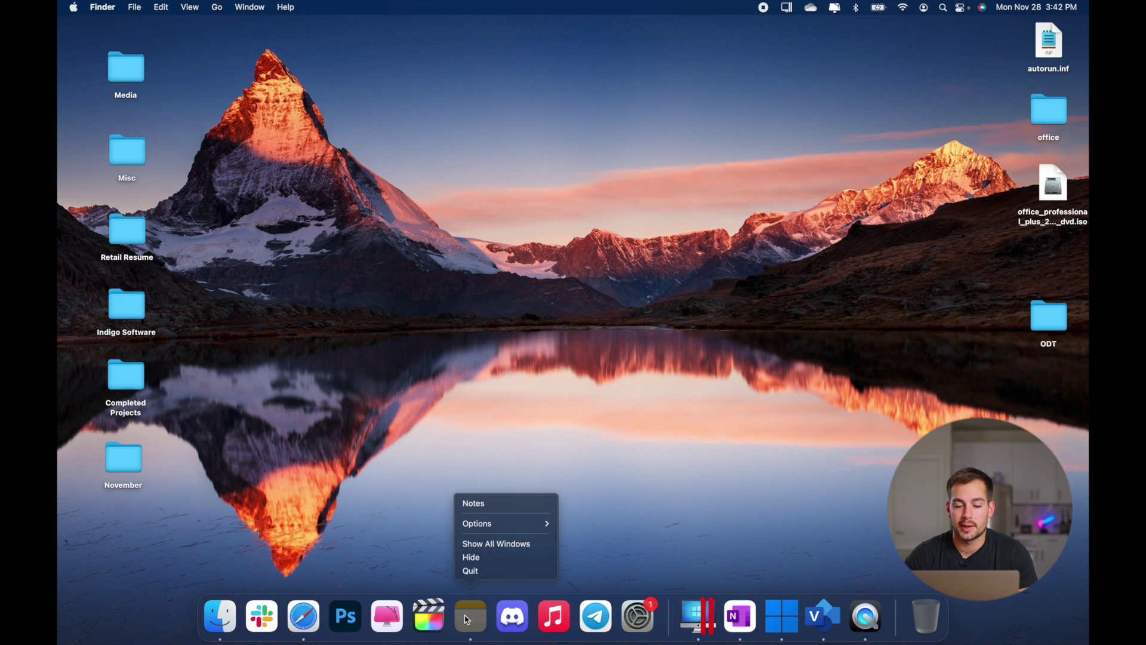
left_click(480, 570)
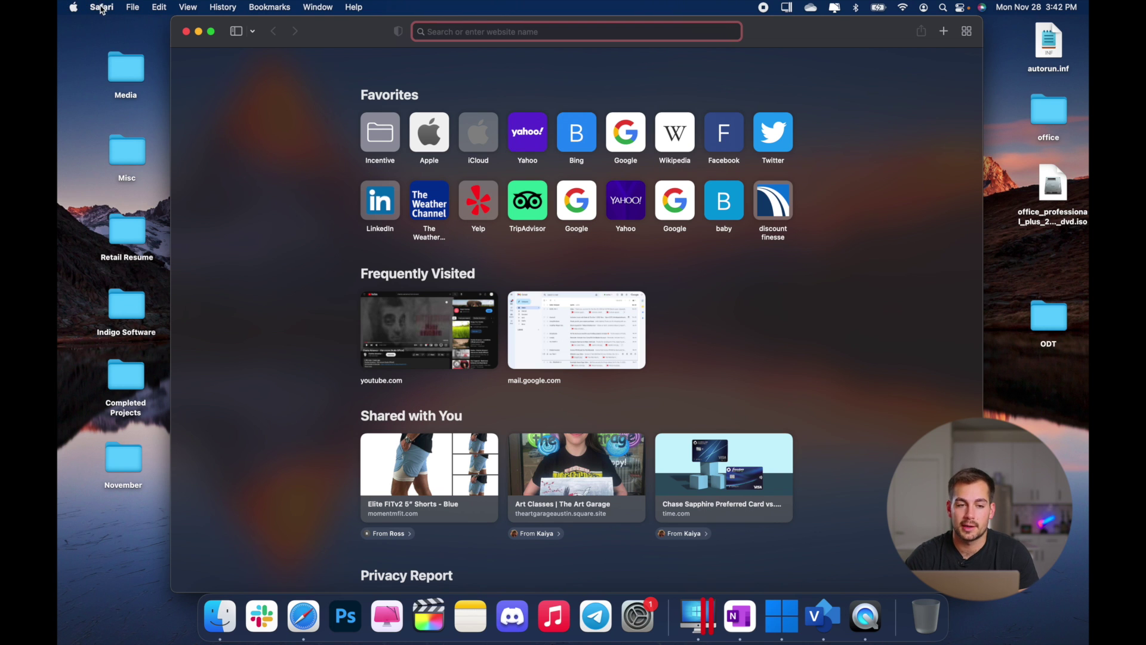
Step: Quit Safari from the Safari menu
left_click(102, 8)
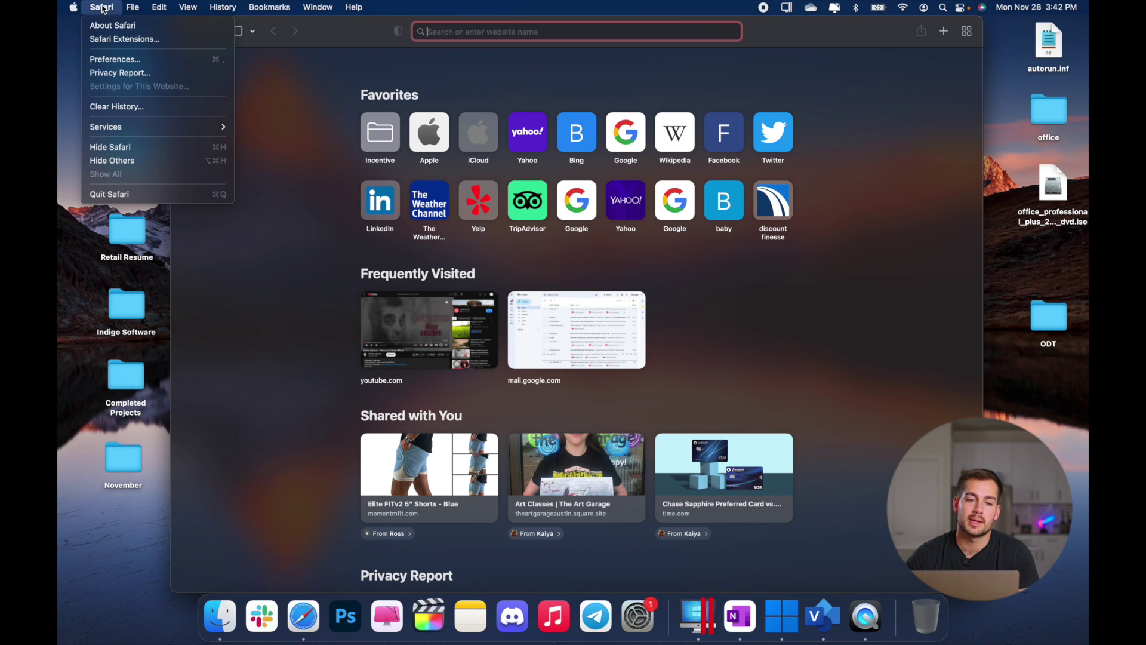
left_click(127, 196)
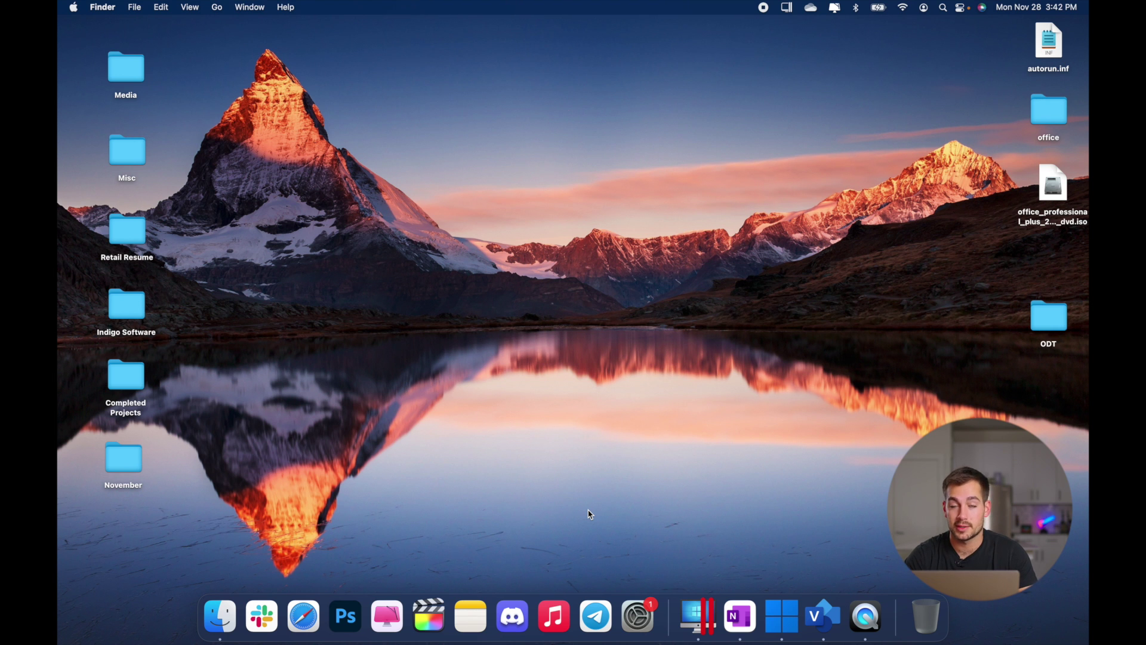
right_click(635, 622)
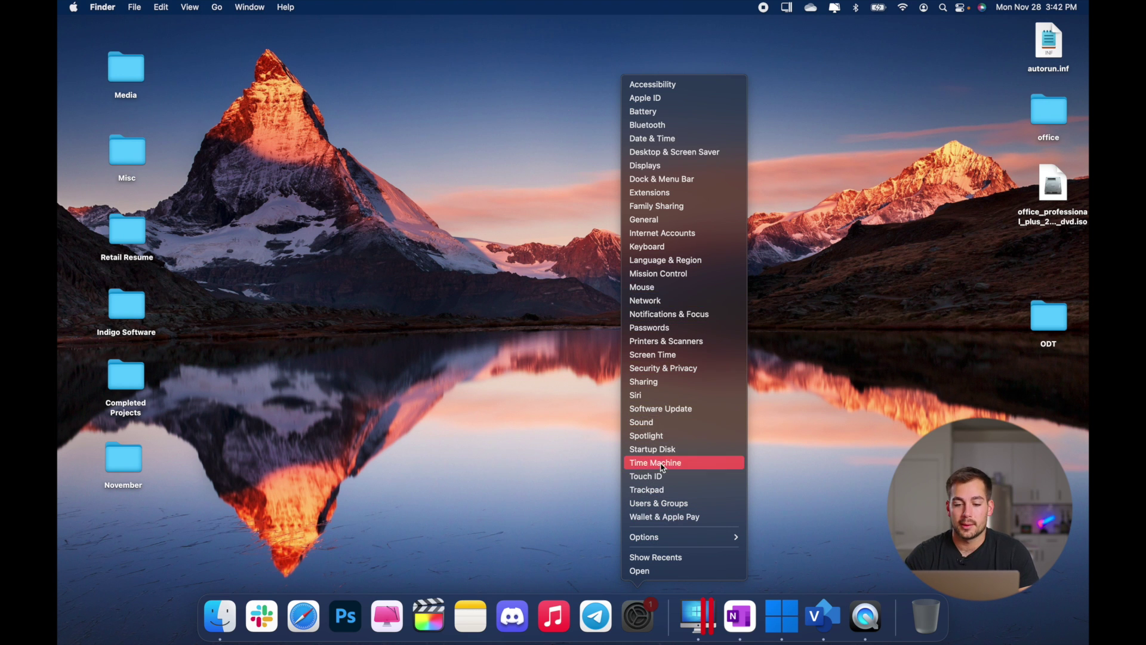
left_click(653, 491)
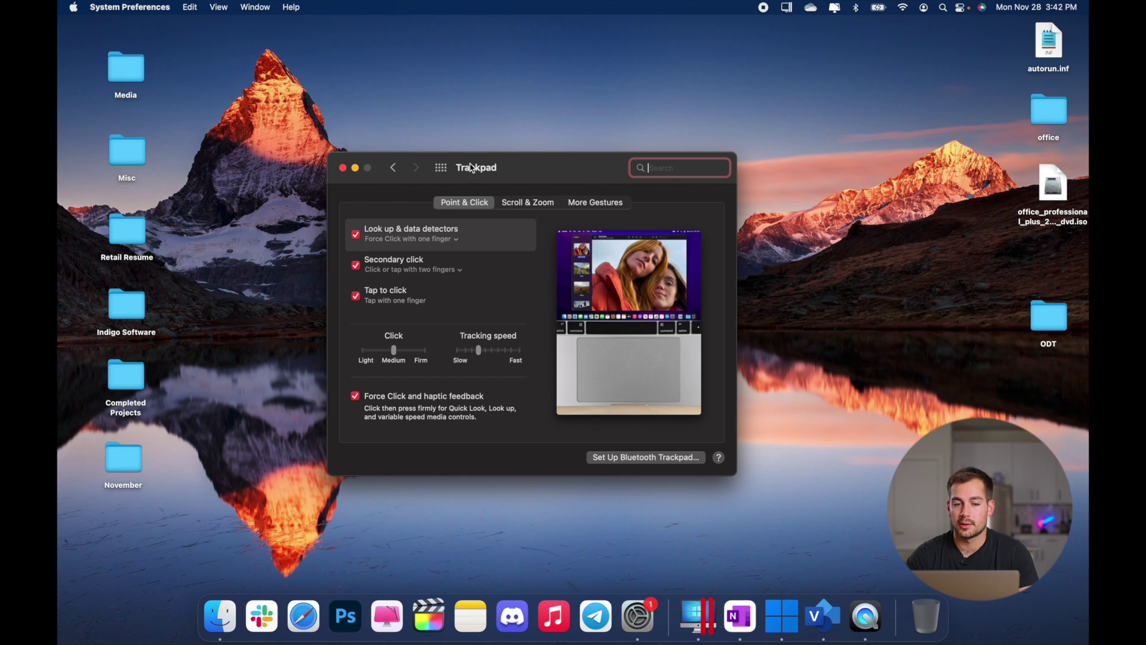
left_click(394, 171)
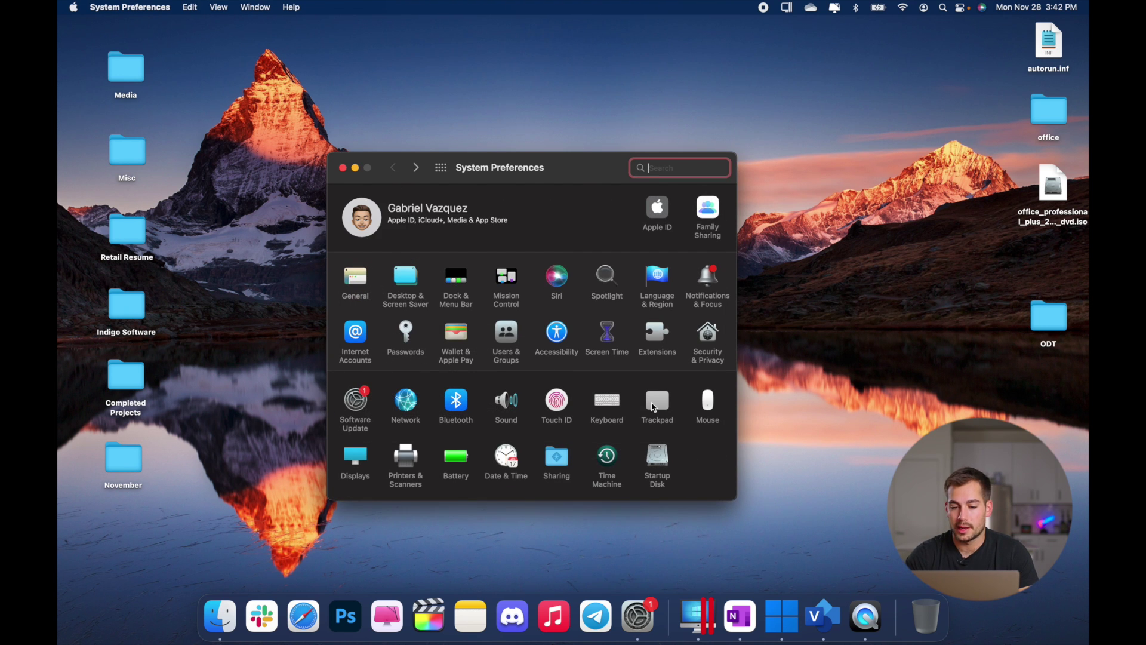
left_click(654, 406)
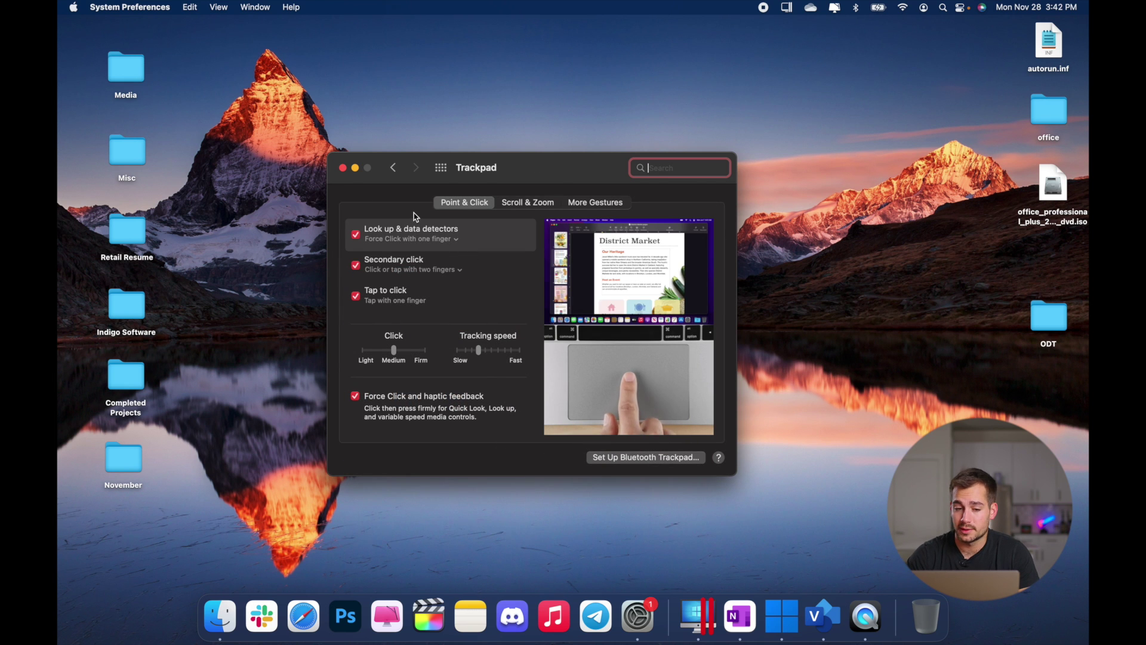
mouse_move(367, 270)
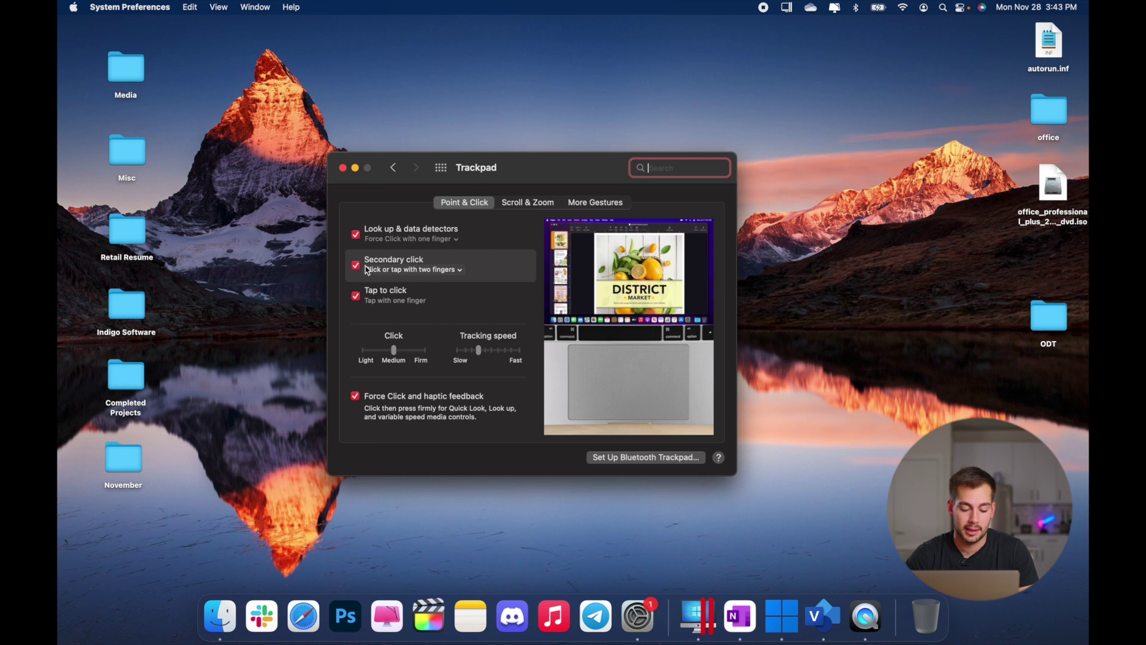
key("super+q")
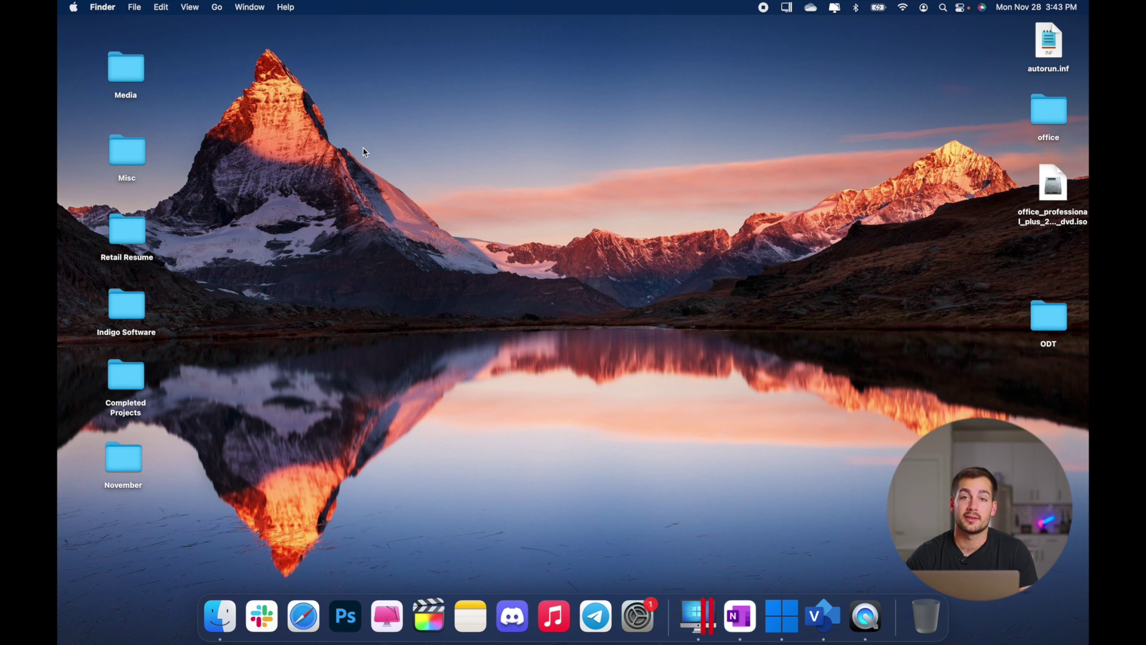
left_click(73, 8)
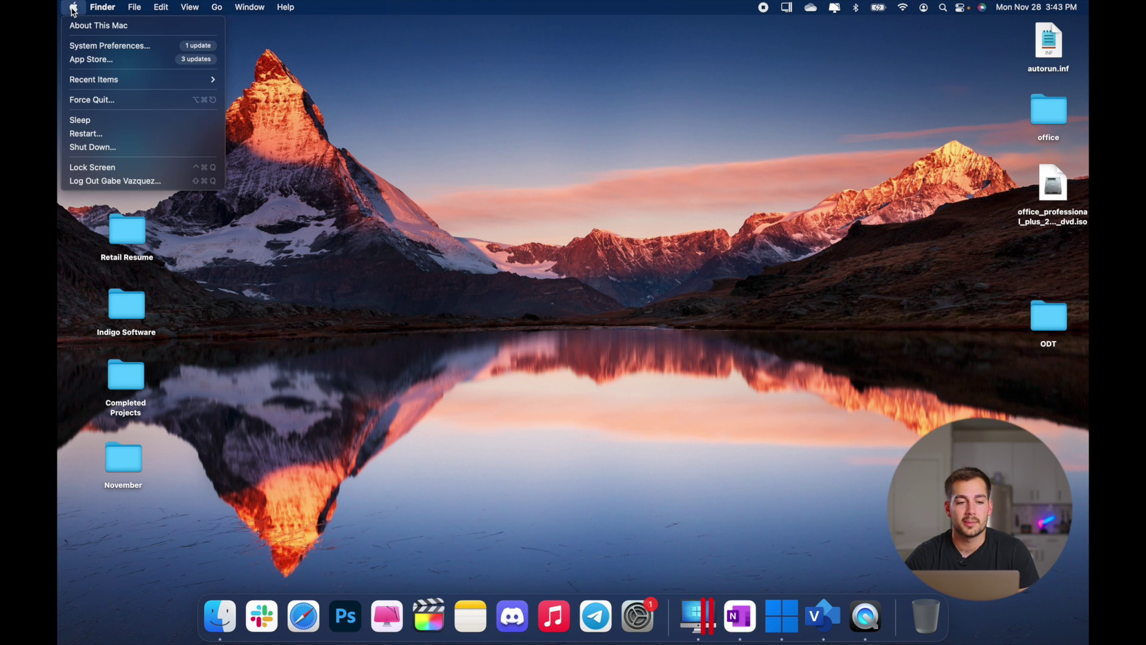
left_click(101, 59)
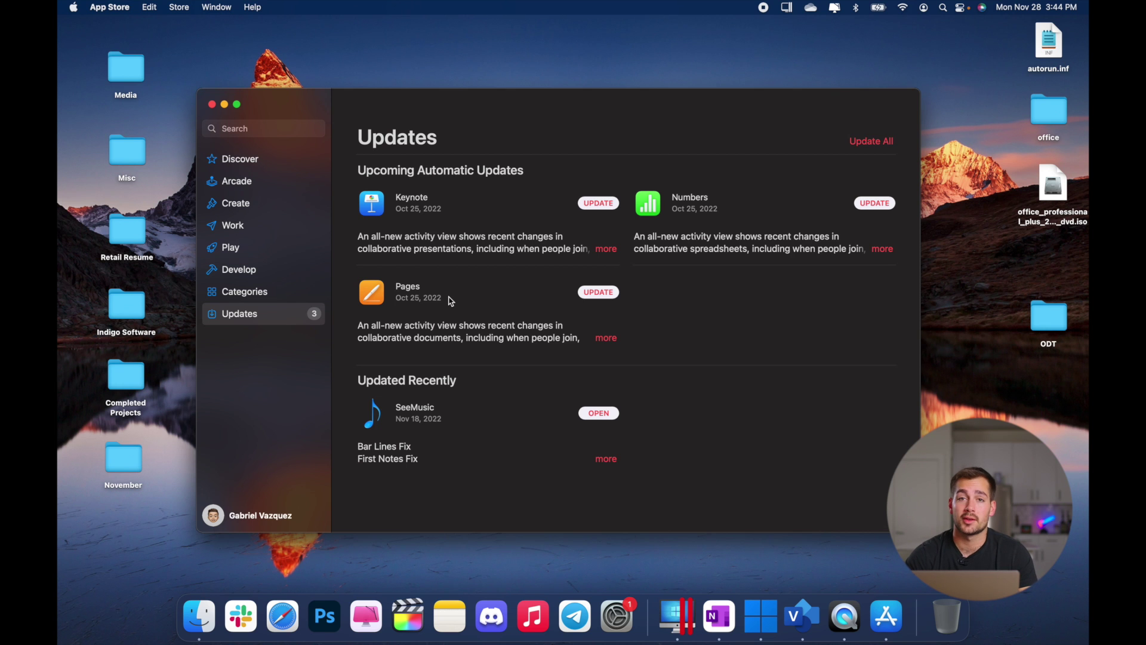
key("super+q")
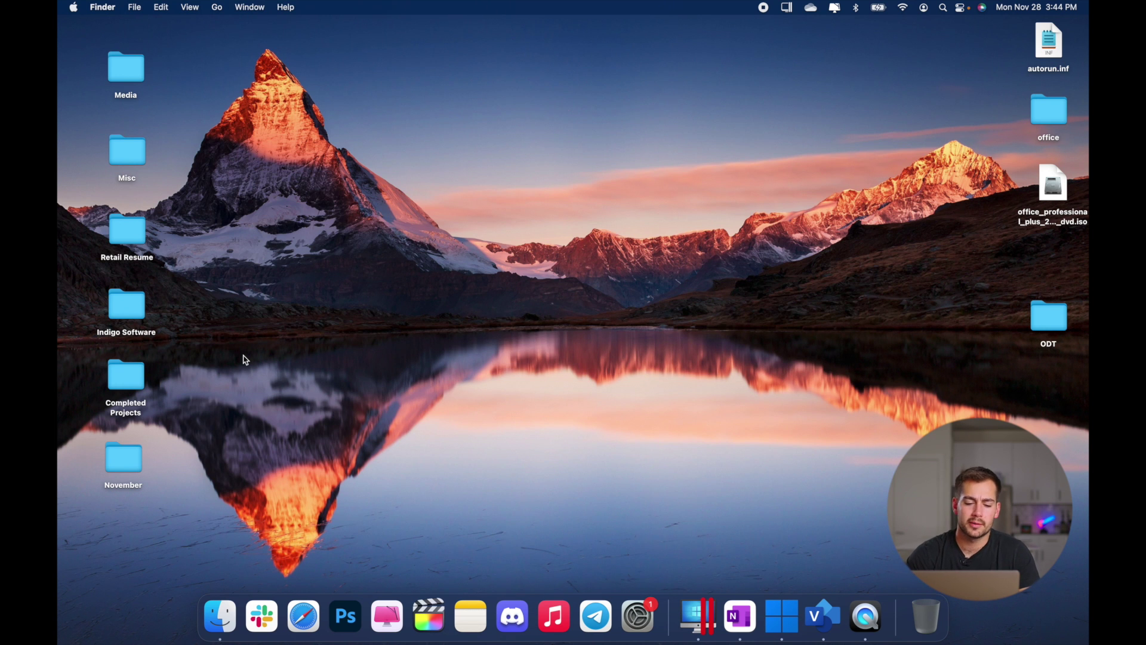
Step: Open a new Finder window, reposition it, and scroll through the Applications folder
left_click(221, 616)
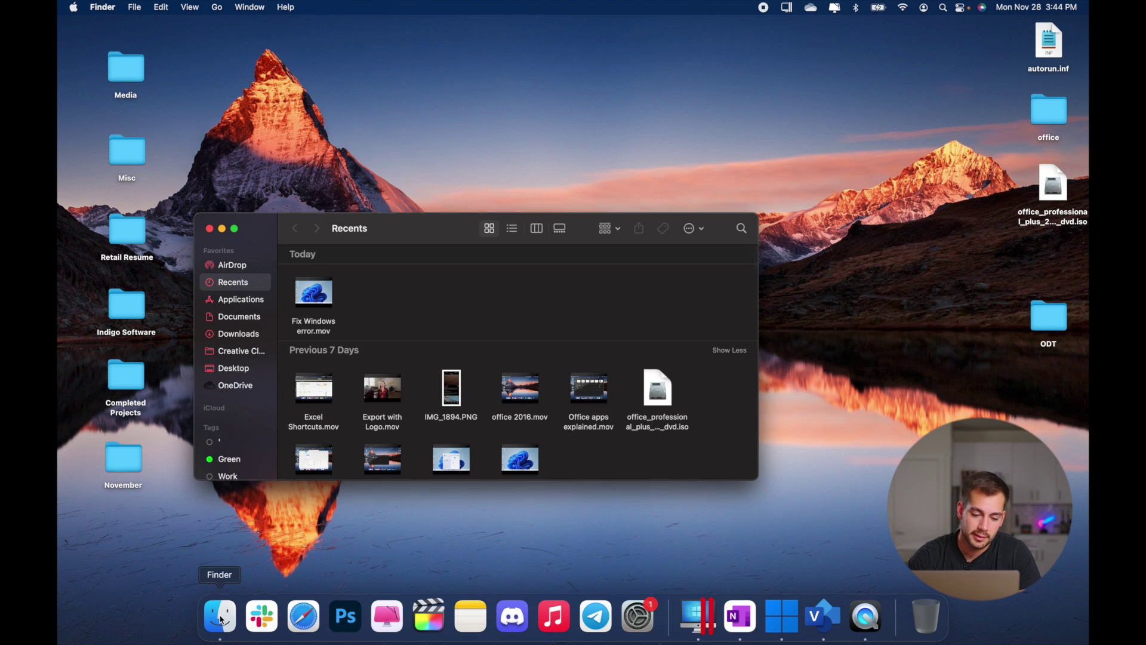
left_click_drag(262, 229, 384, 118)
left_click(369, 188)
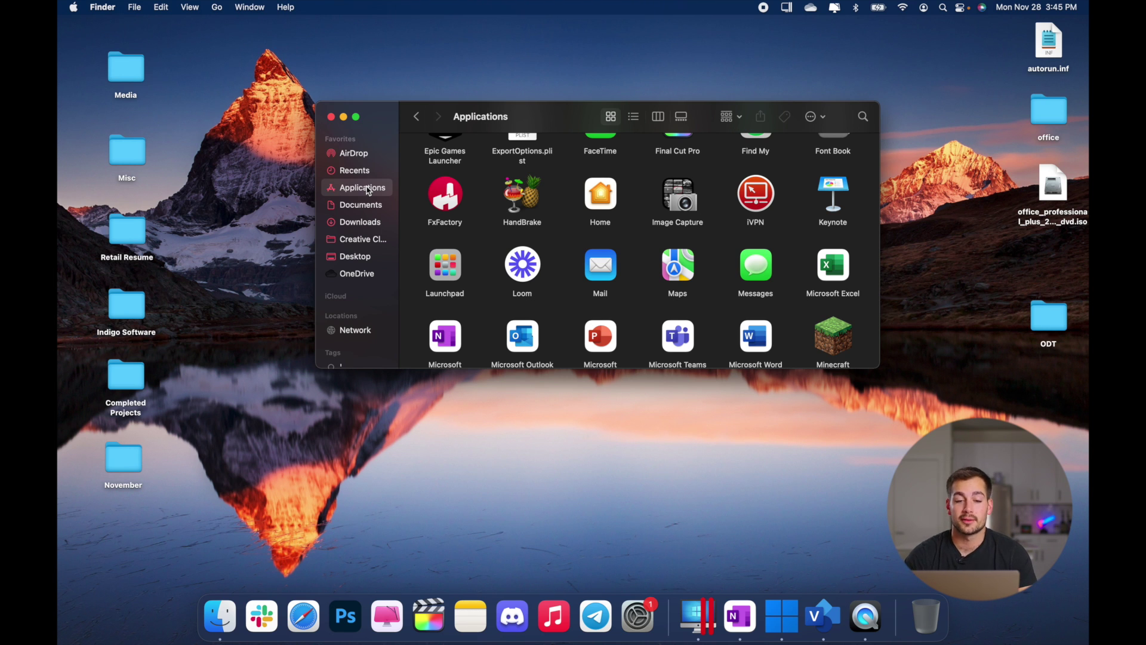
left_click_drag(383, 122, 337, 121)
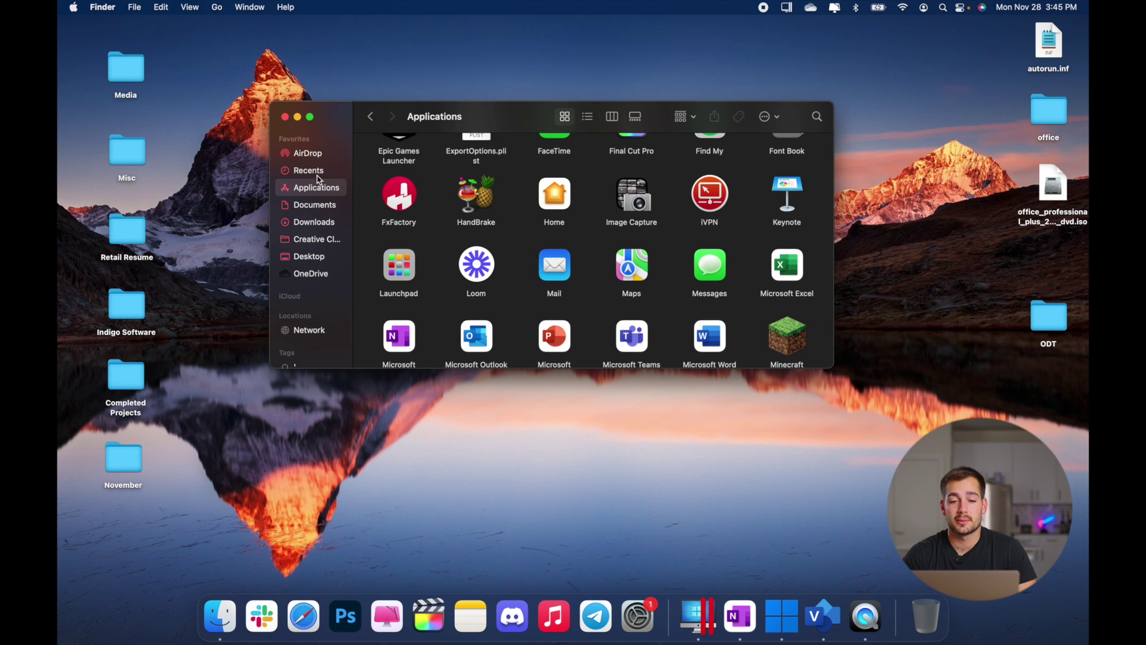
scroll(615, 190, "down", 5)
scroll(615, 190, "up", 10)
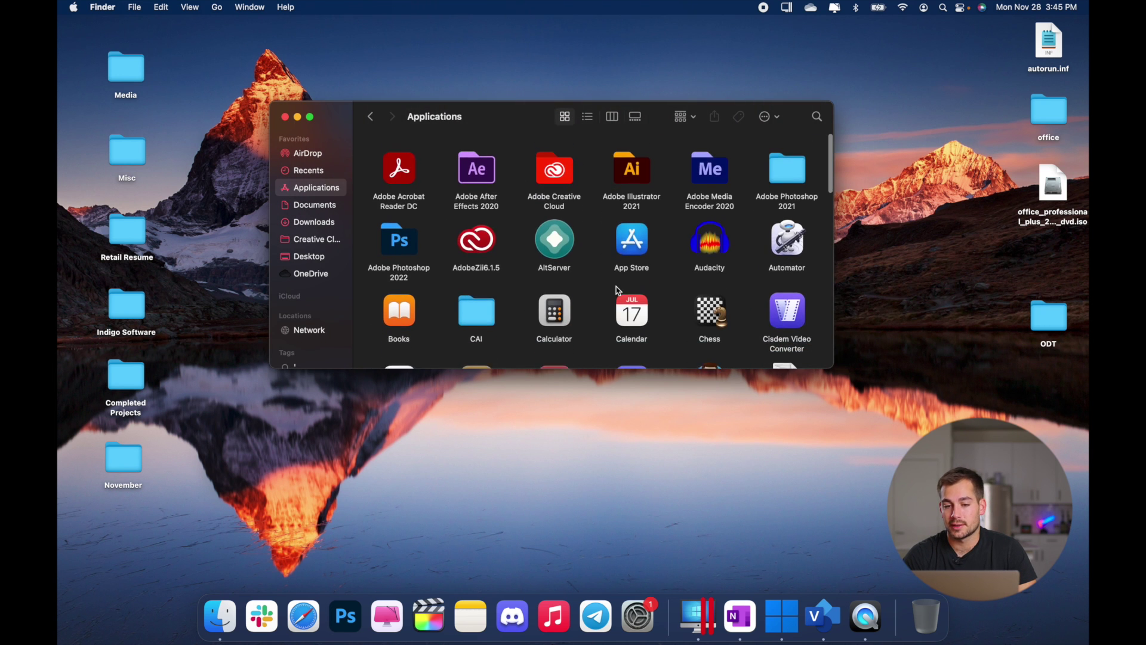
scroll(617, 239, "down", 15)
scroll(619, 291, "up", 15)
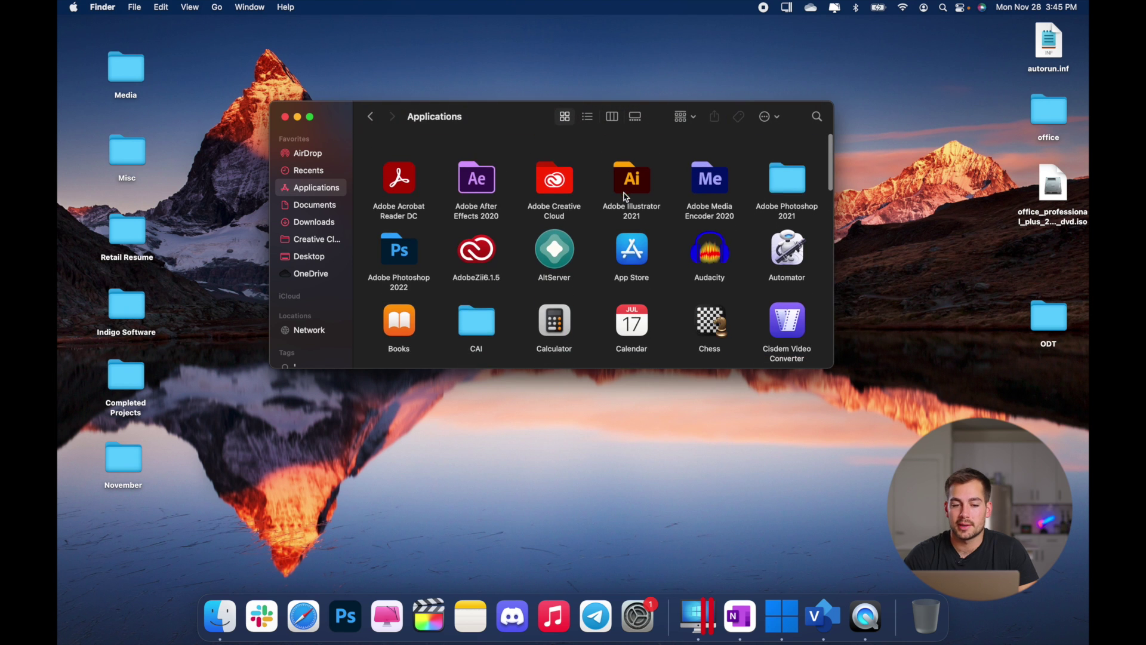
Step: Browse Documents and Downloads, return to Applications, and open Finder Preferences
left_click(321, 205)
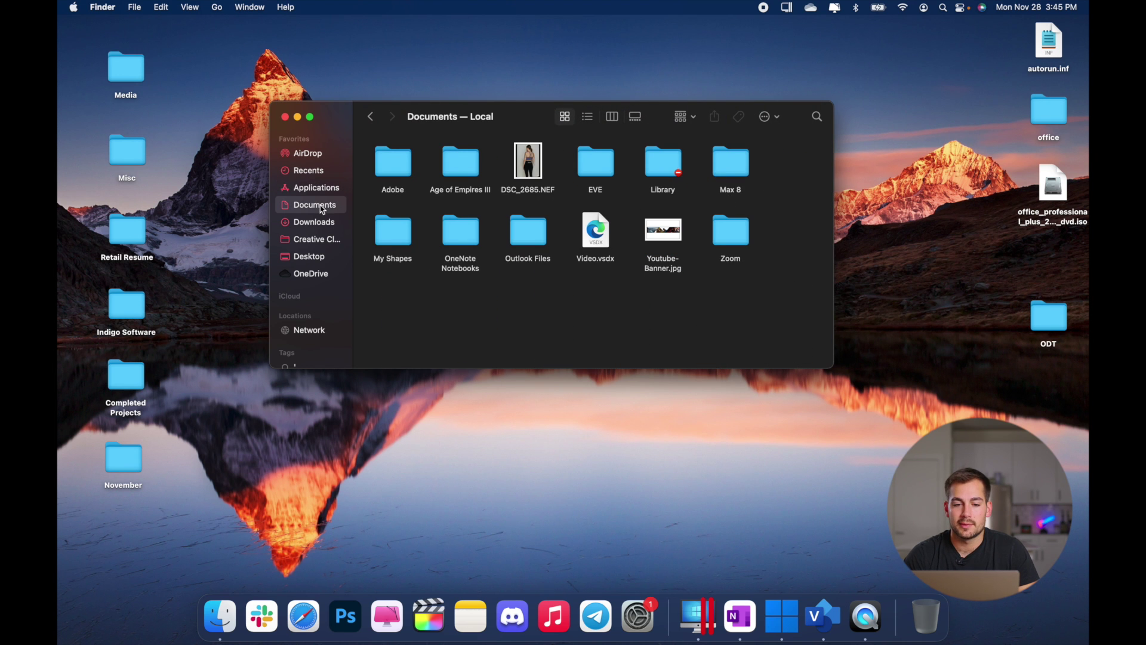
left_click(315, 222)
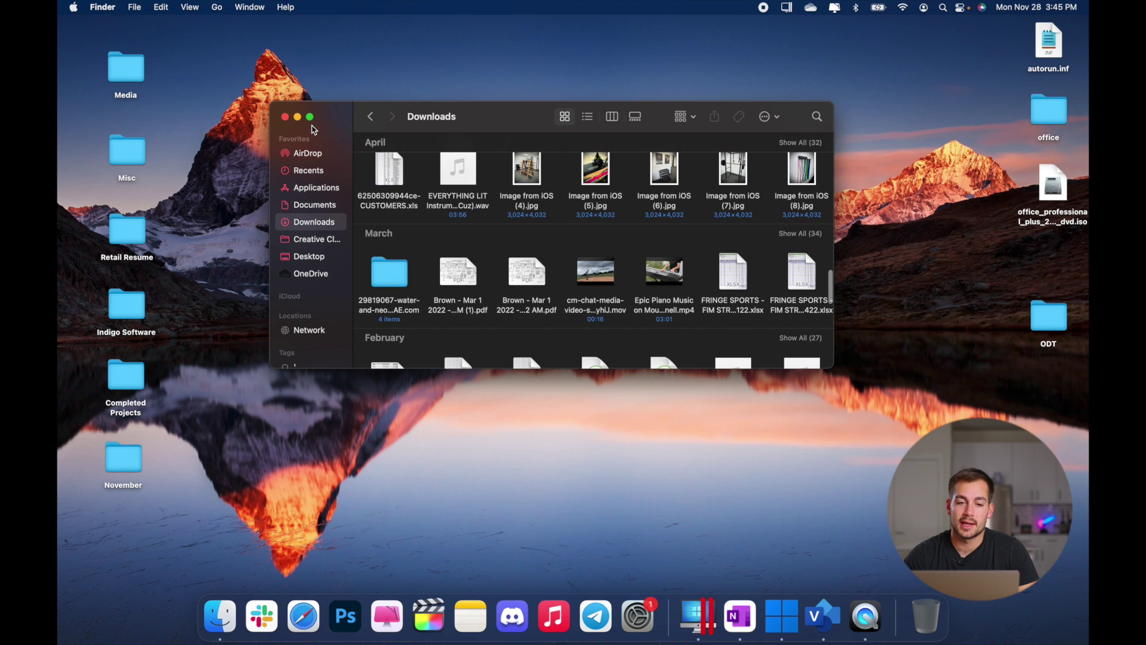
left_click(318, 189)
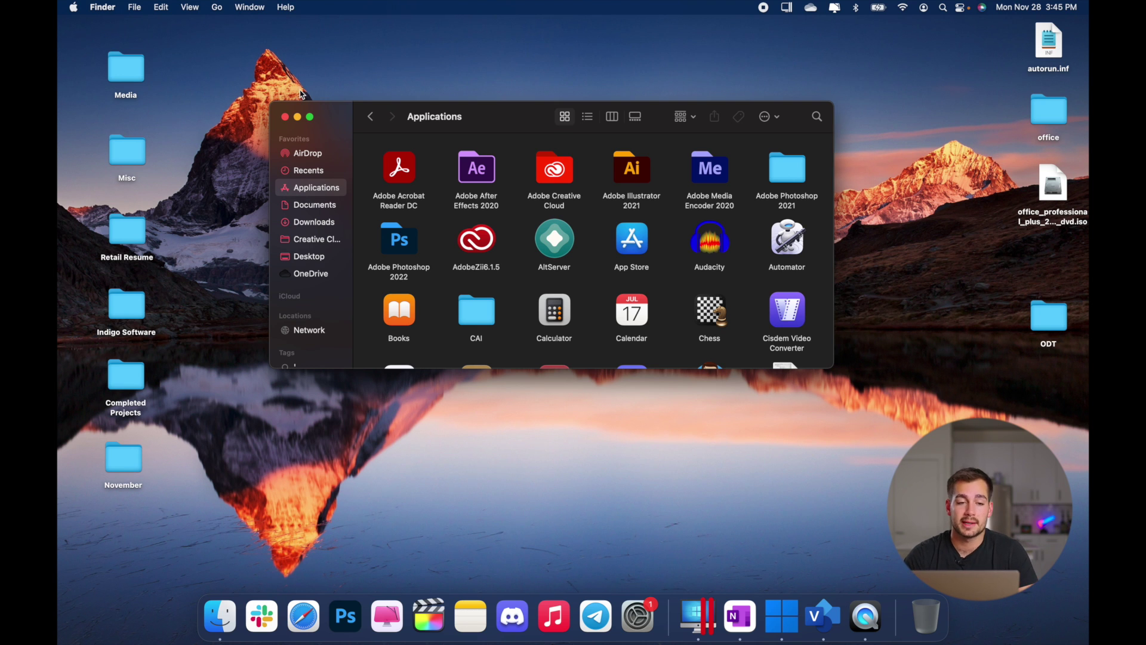
left_click(72, 6)
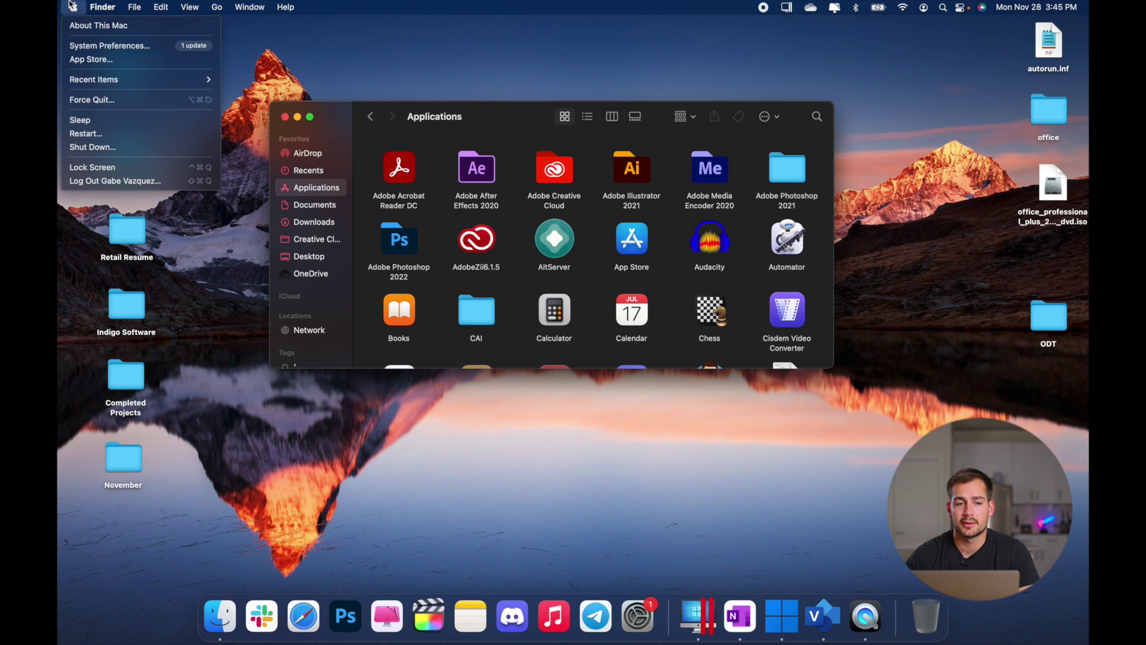
mouse_move(102, 7)
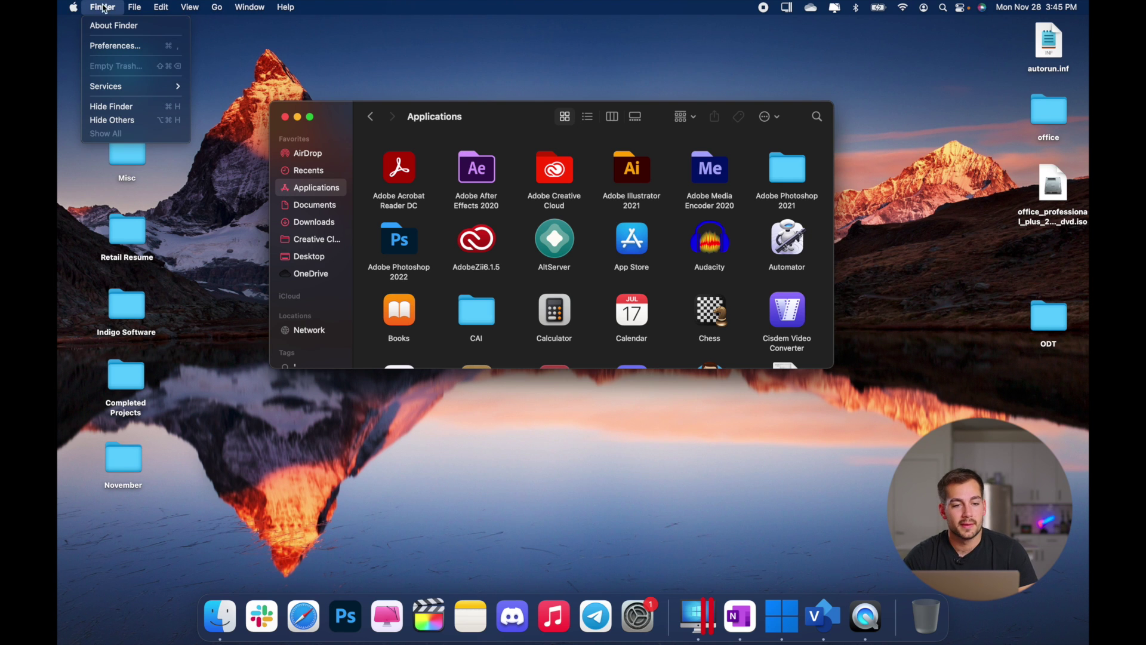
left_click(109, 48)
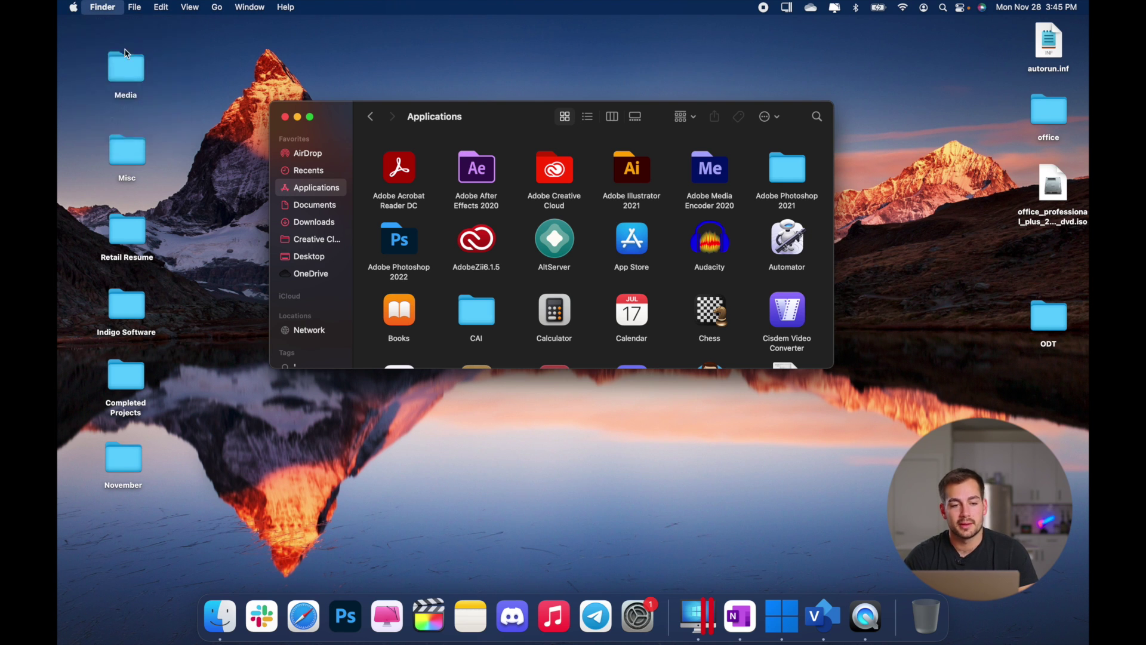
Step: Centre Finder Preferences, view its Advanced and General tabs, then close it and the Finder window
left_click_drag(121, 33, 465, 73)
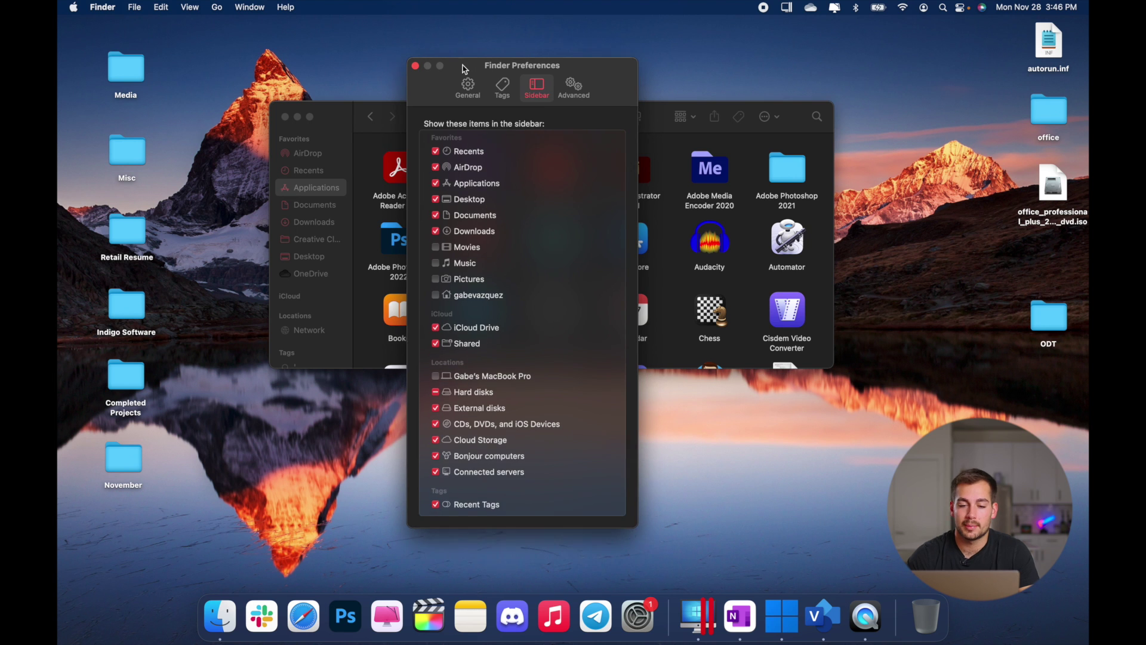
left_click_drag(465, 72, 450, 69)
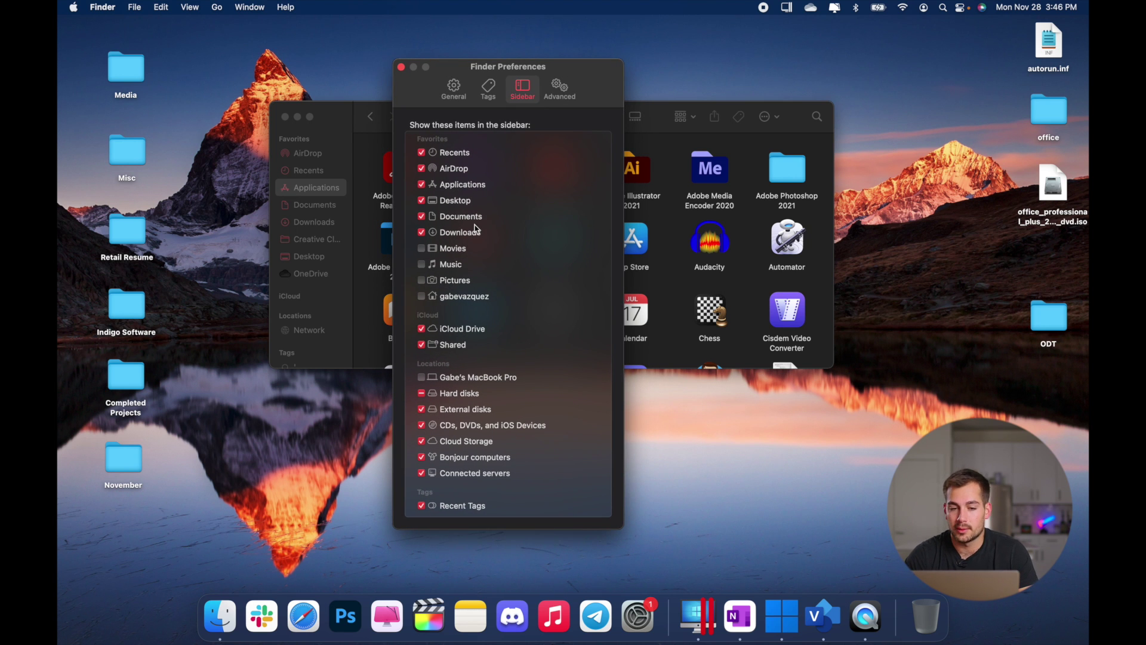
left_click(562, 89)
left_click(452, 96)
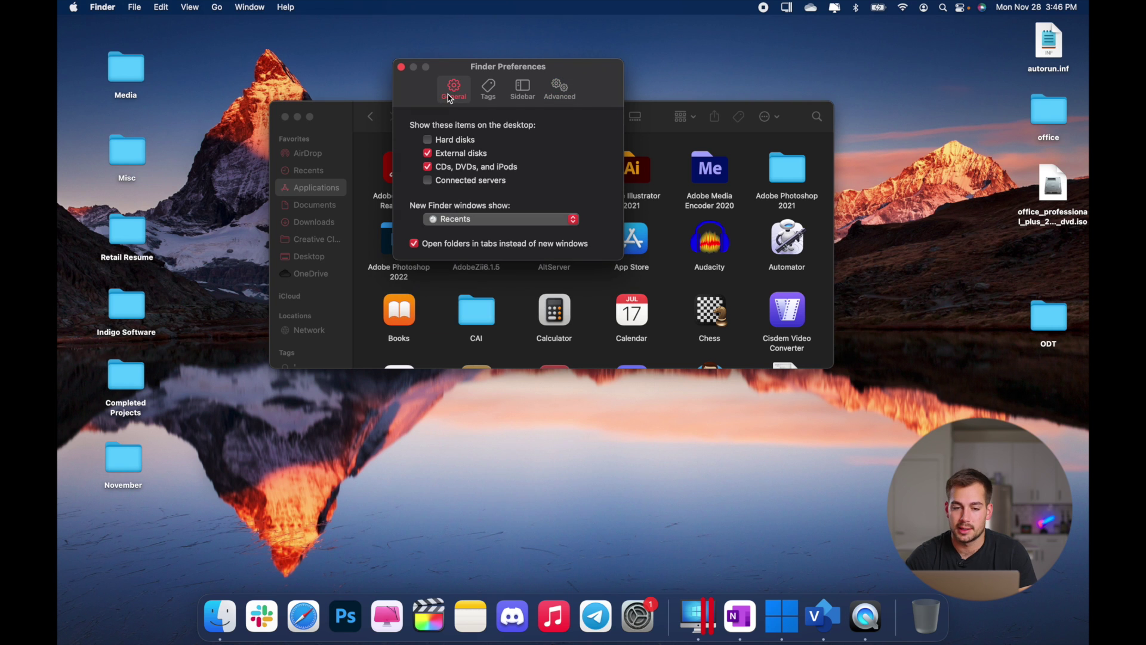
left_click(401, 68)
key("super+w")
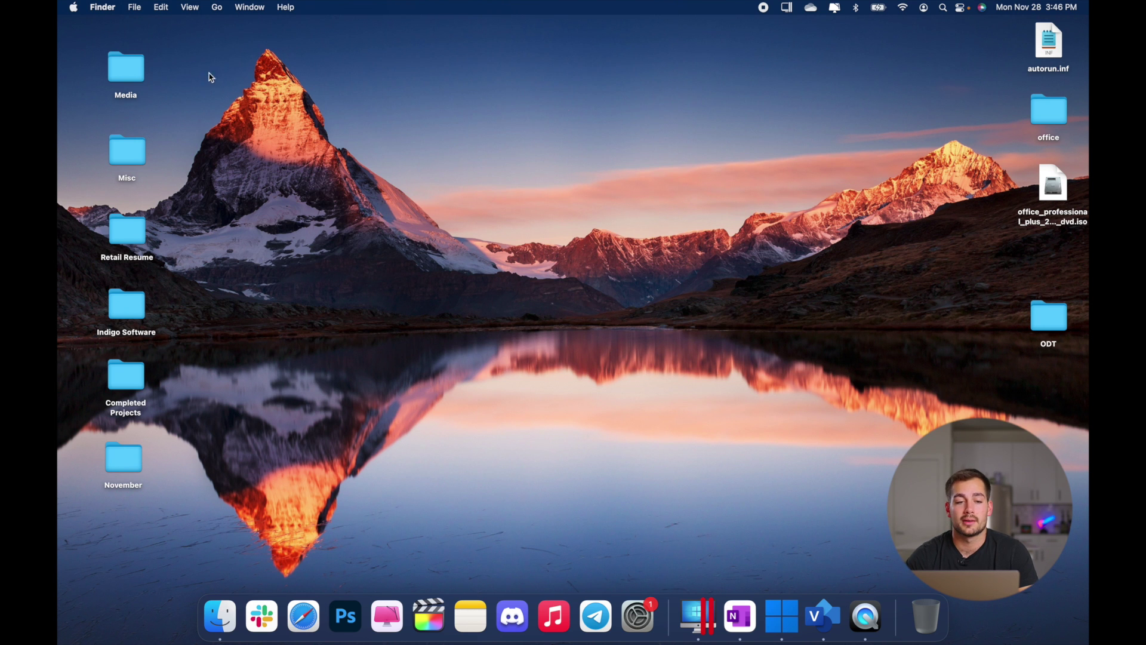
Step: Create a new 'untitled folder' on the desktop and select it
right_click(191, 66)
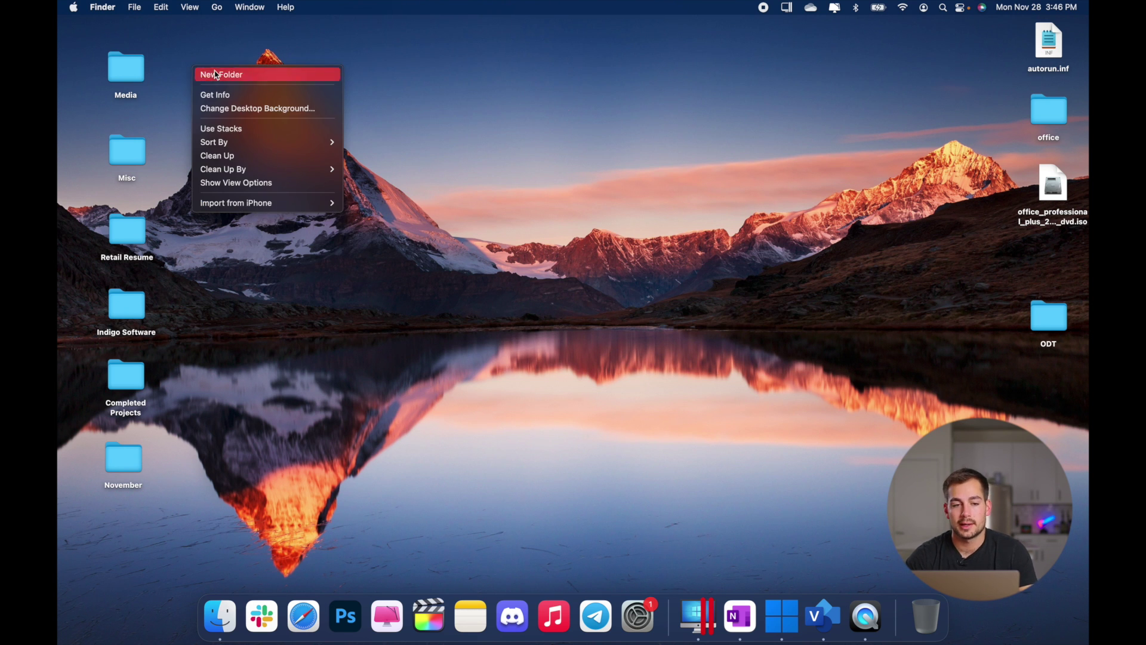
left_click(215, 74)
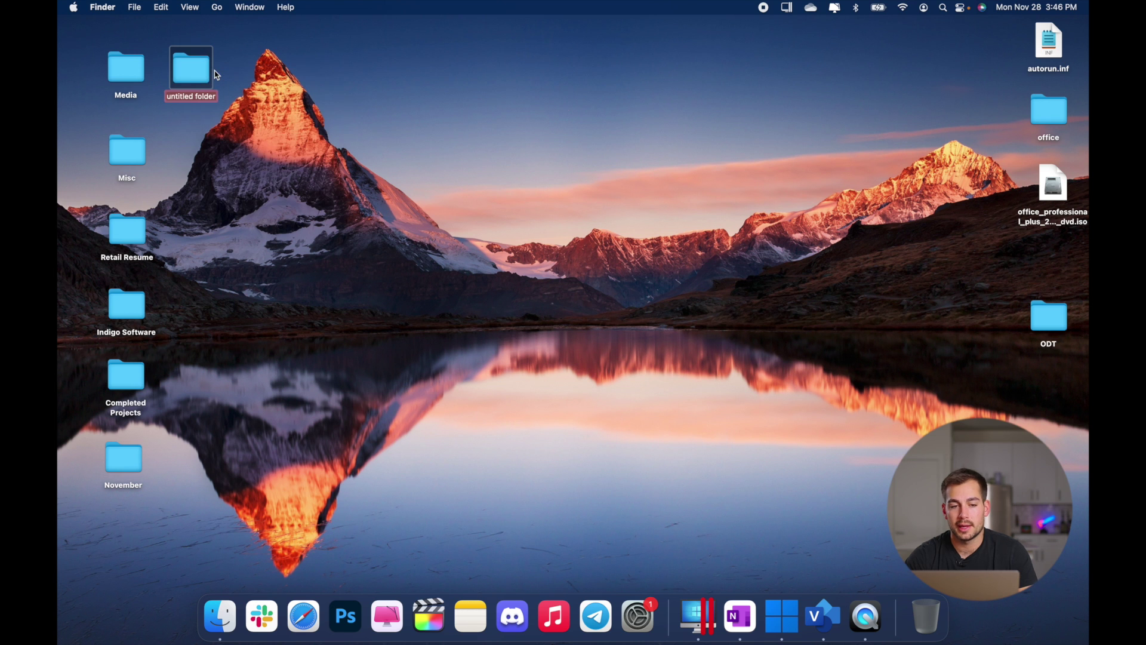
left_click(300, 74)
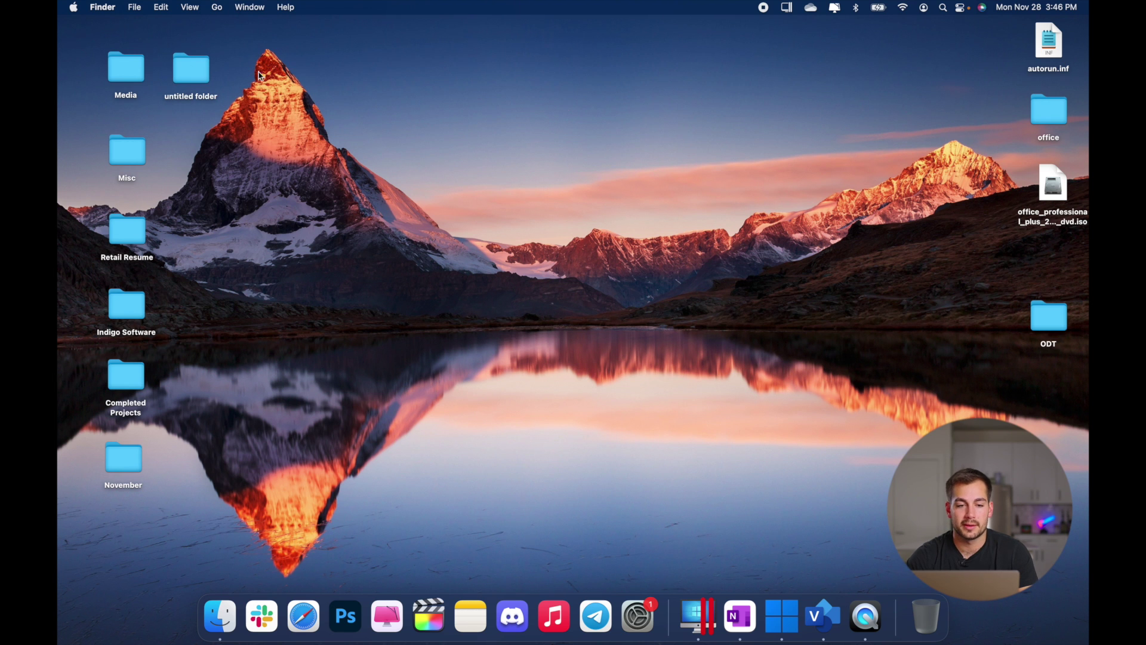
left_click(191, 72)
Step: Rename the untitled desktop folder to 'Folder'
key("Return")
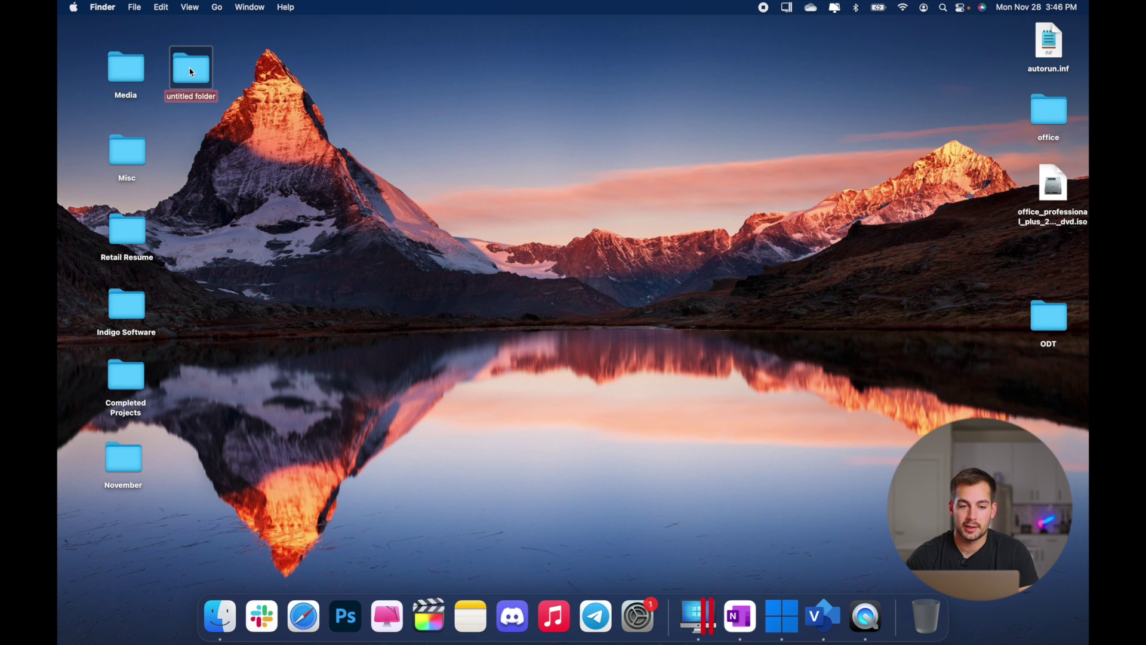
type("Folder")
key("Return")
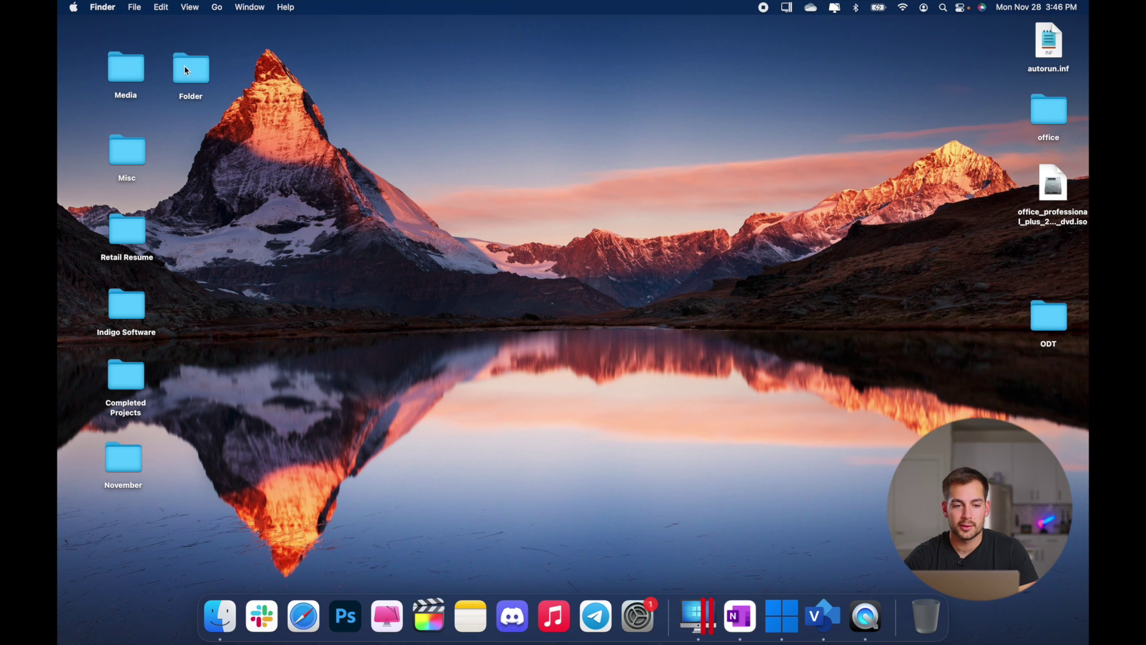
Step: Move Folder to the Trash and open the Trash to view it
right_click(184, 65)
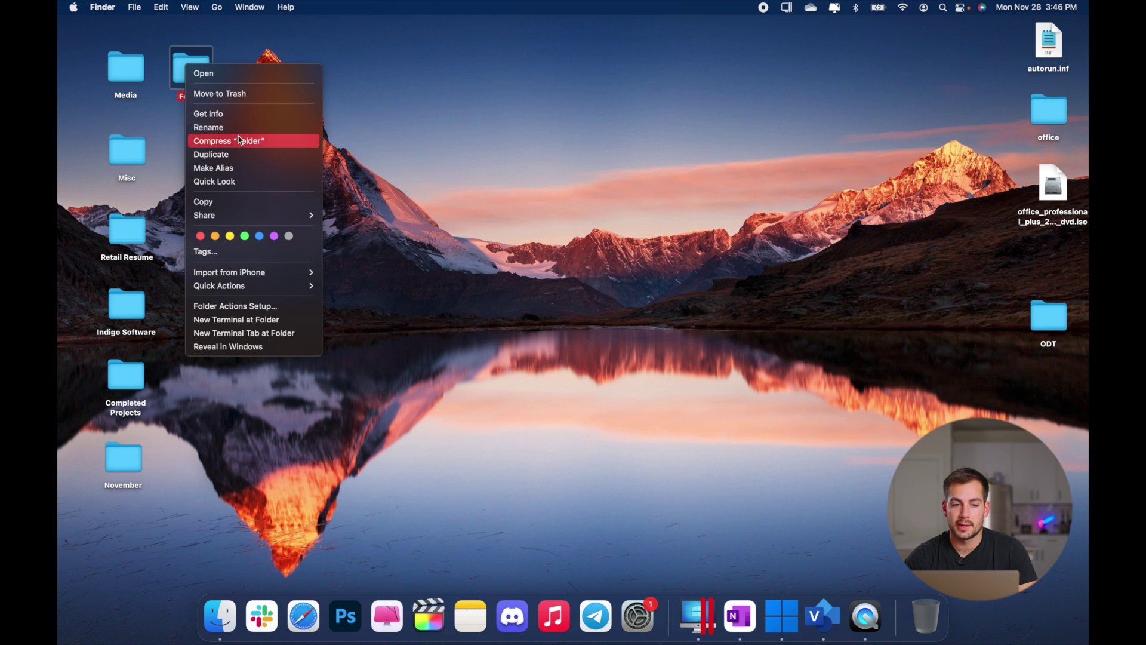
right_click(201, 75)
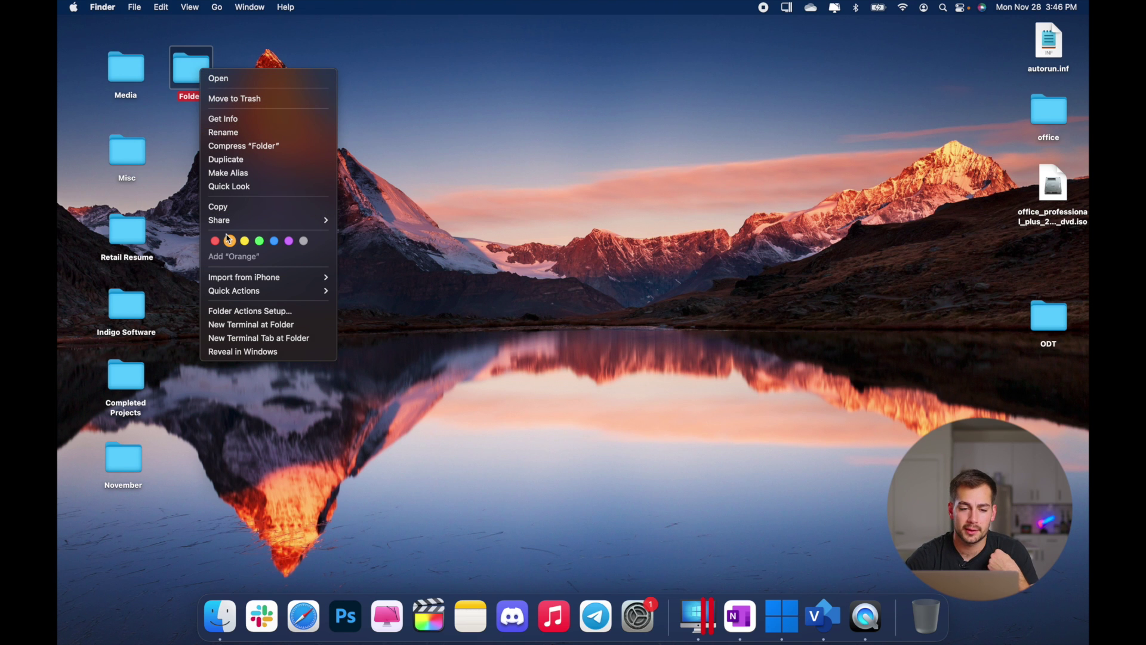
left_click(236, 106)
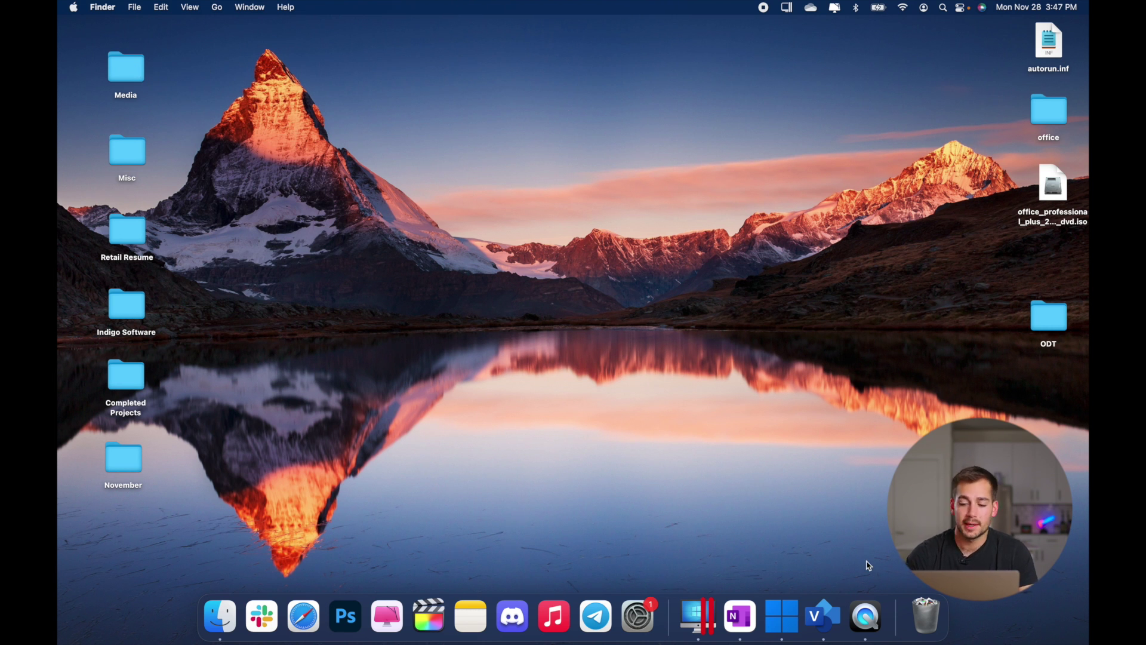
left_click(928, 618)
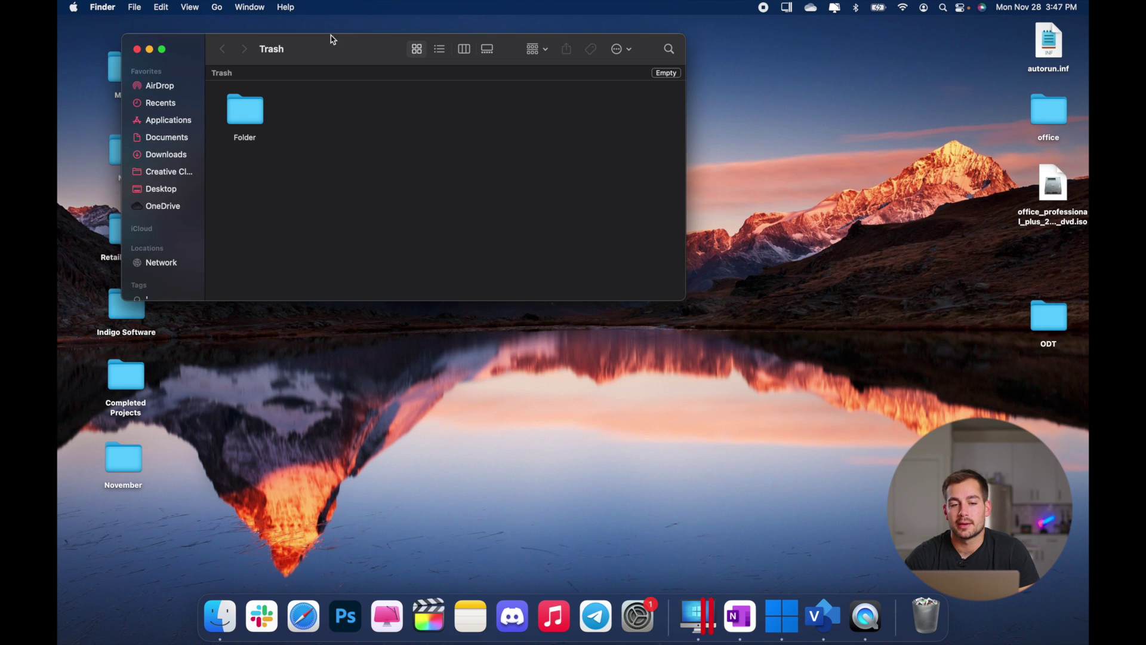
Step: Move the Trash window toward the centre, close it, and reopen it from the Dock
left_click_drag(332, 42, 517, 133)
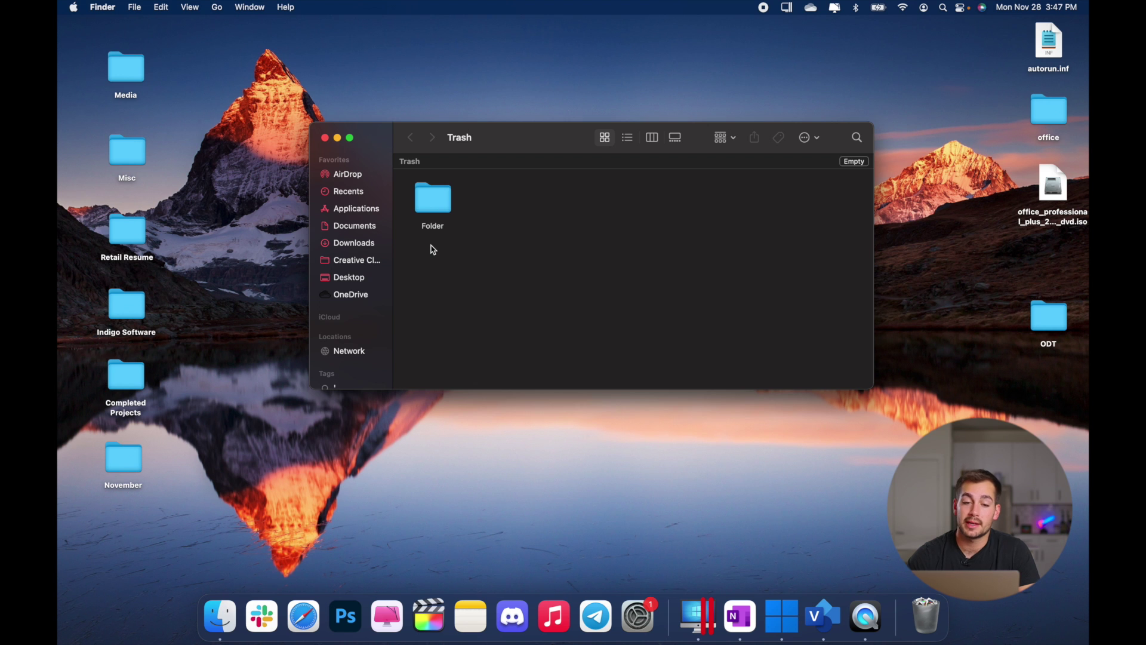
left_click(330, 138)
left_click(926, 616)
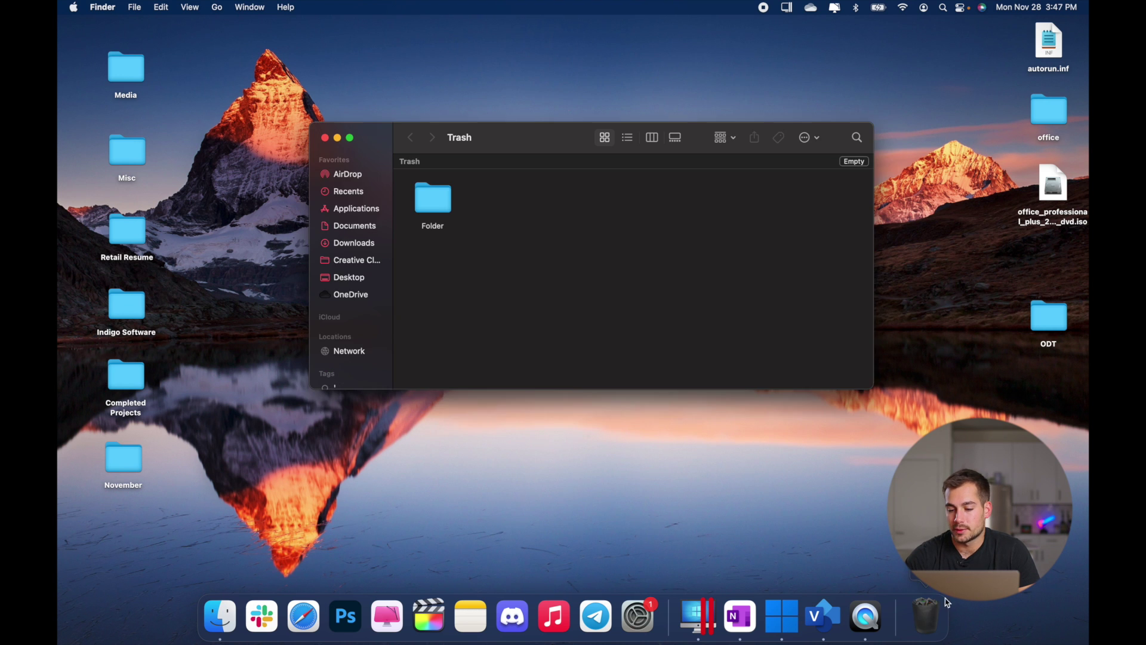
Step: Permanently empty the Trash, reopen it to show it empty, then close it
key("super+shift+BackSpace")
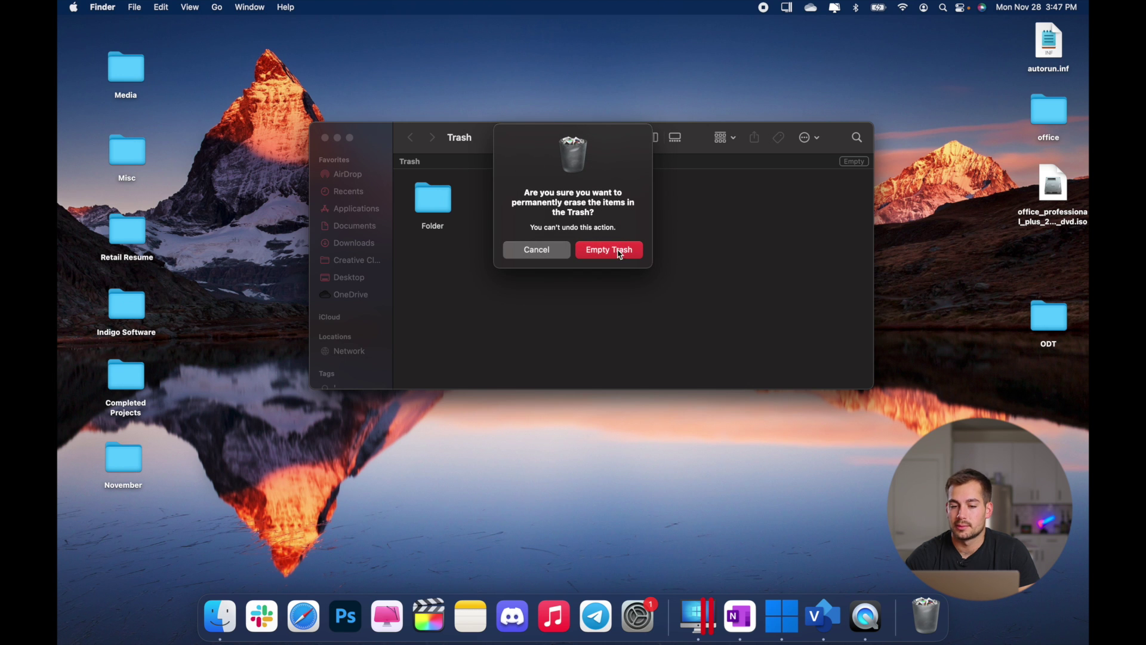
left_click(620, 251)
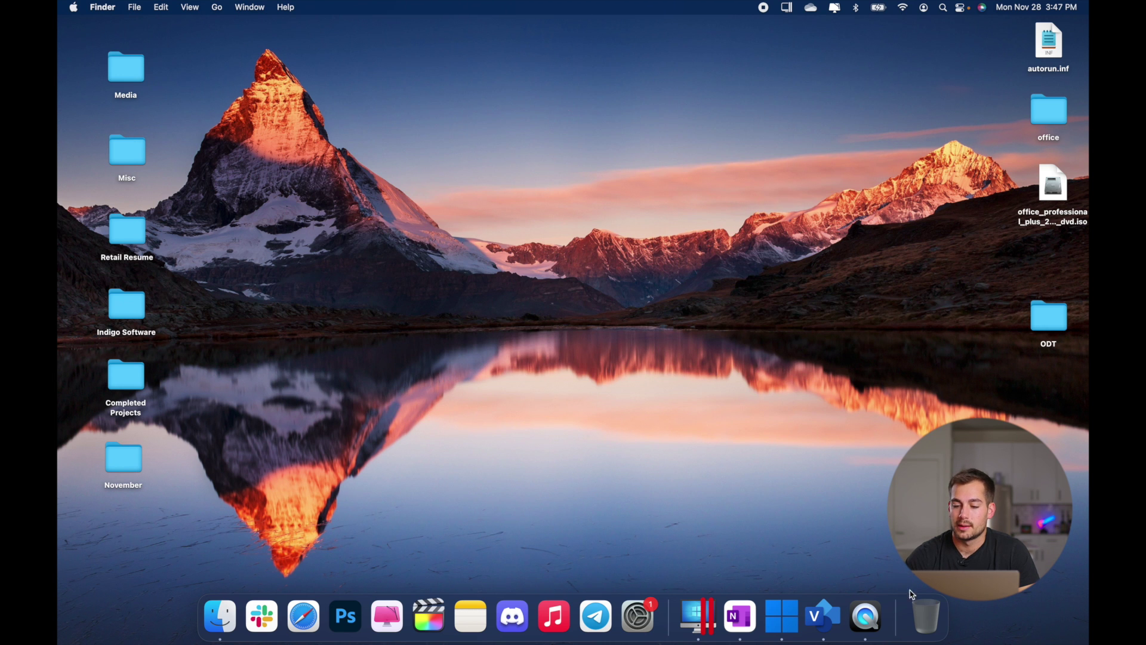
left_click(923, 612)
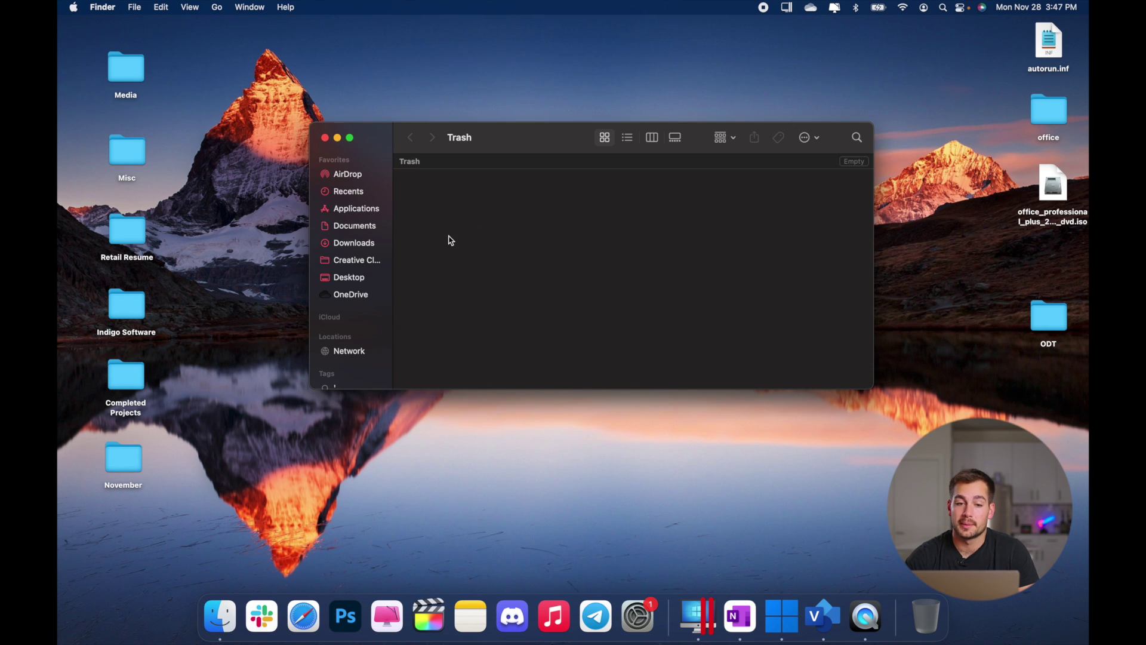
key("super+w")
Step: Open a Finder Recents window, shift it left, and select Fix Windows error.mov
left_click(220, 615)
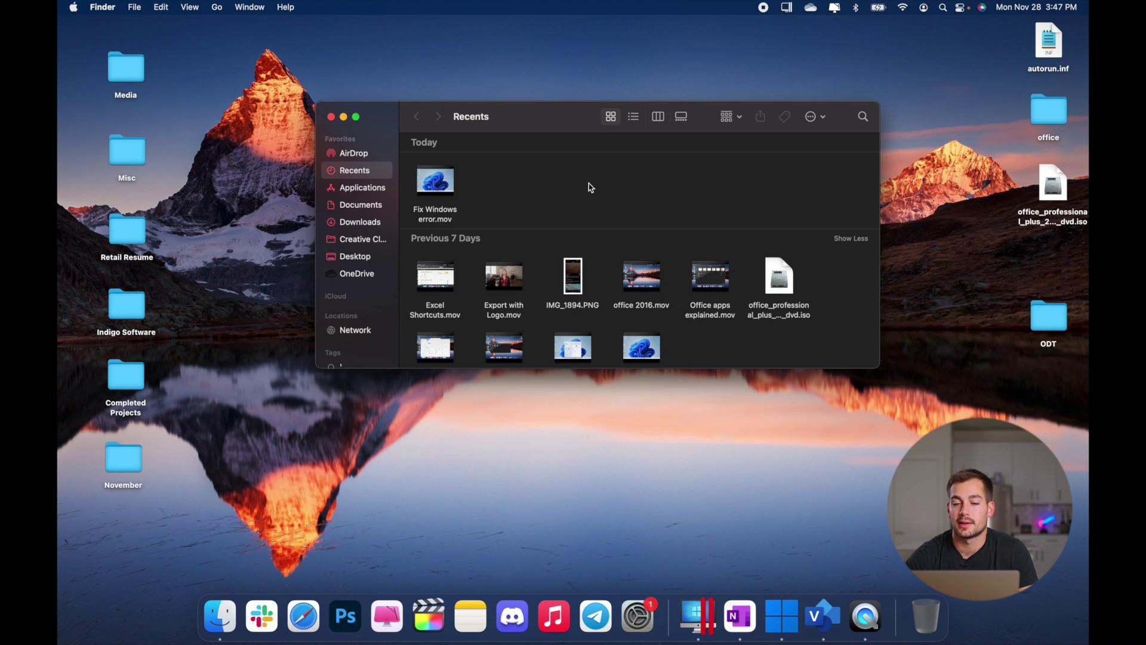
left_click_drag(515, 116, 474, 122)
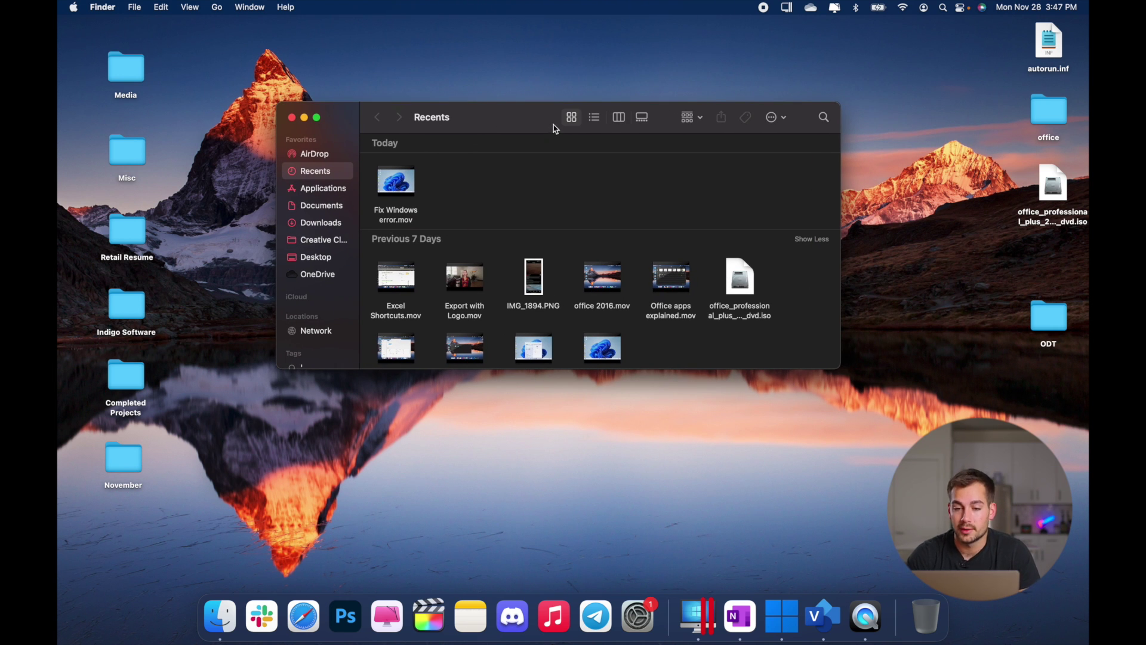
key("Down")
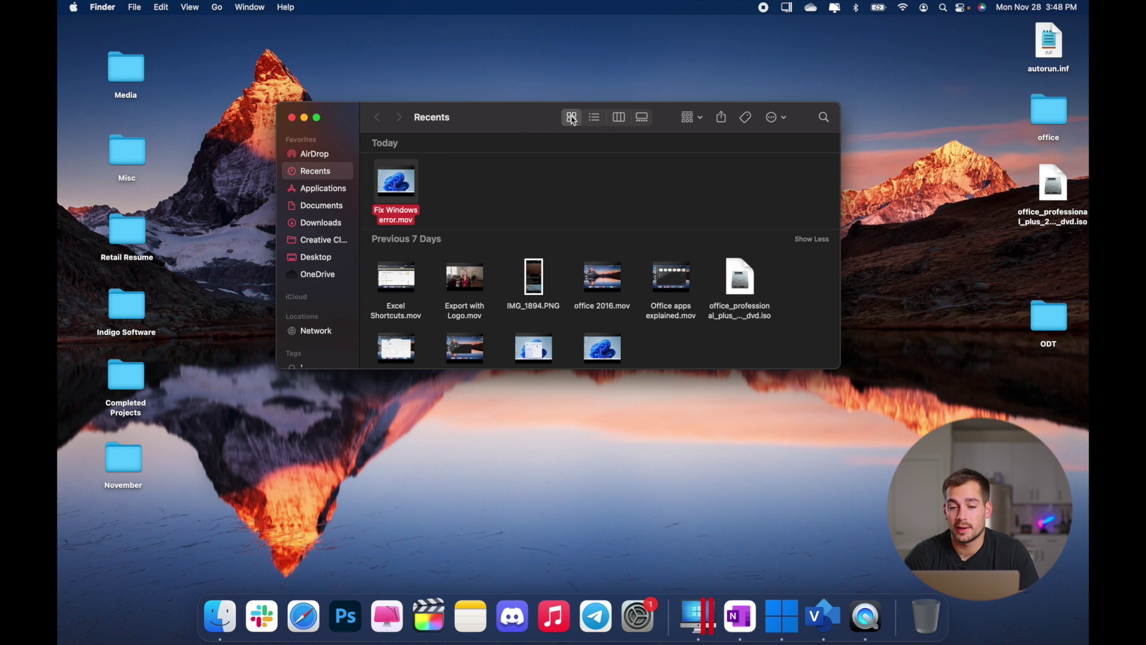
Step: Switch Recents to list view and back to icons, view grouping options, then launch Safari
left_click(594, 117)
left_click(571, 117)
left_click(696, 119)
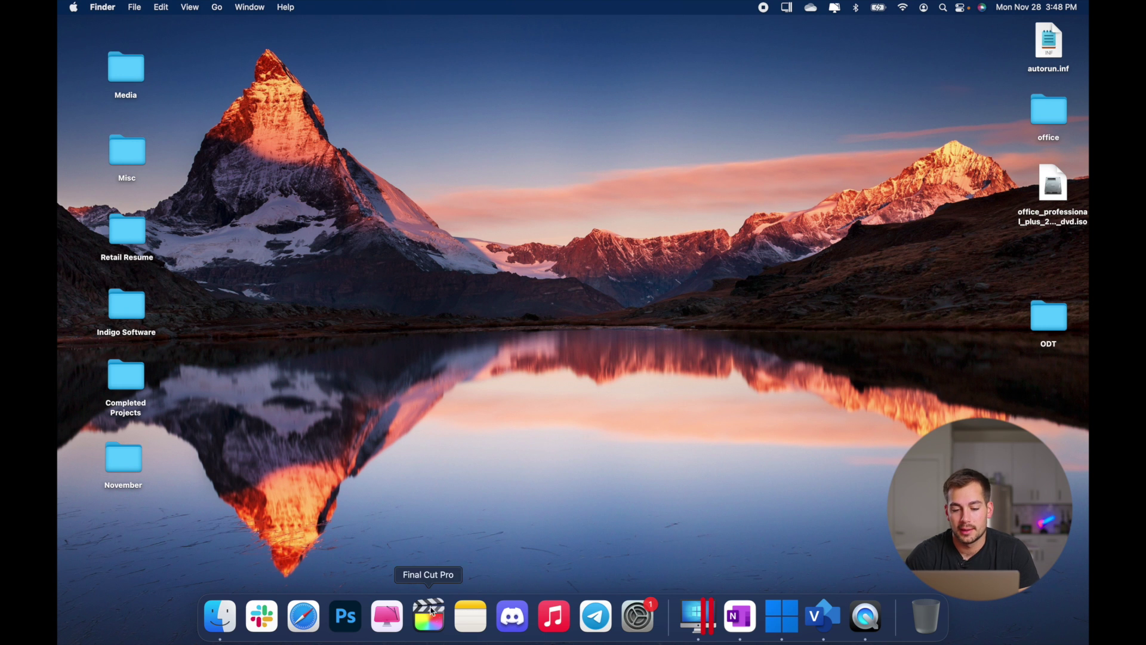
left_click(305, 627)
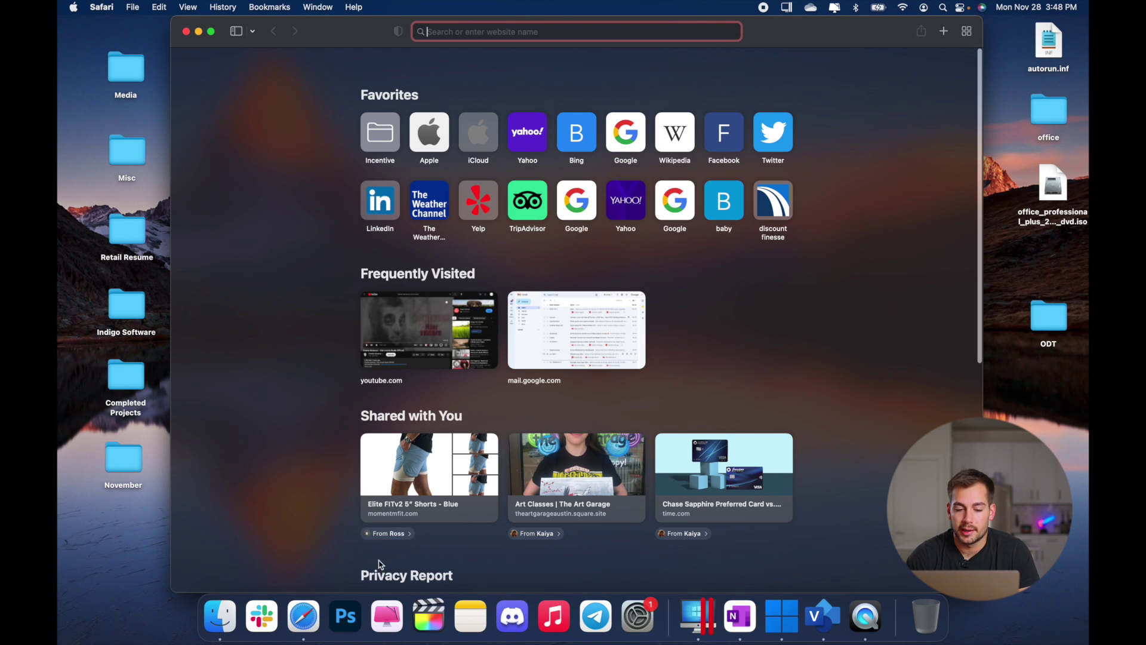
Step: Open a second Safari window on youtube.com, close it, and minimize the Start Page window
right_click(298, 622)
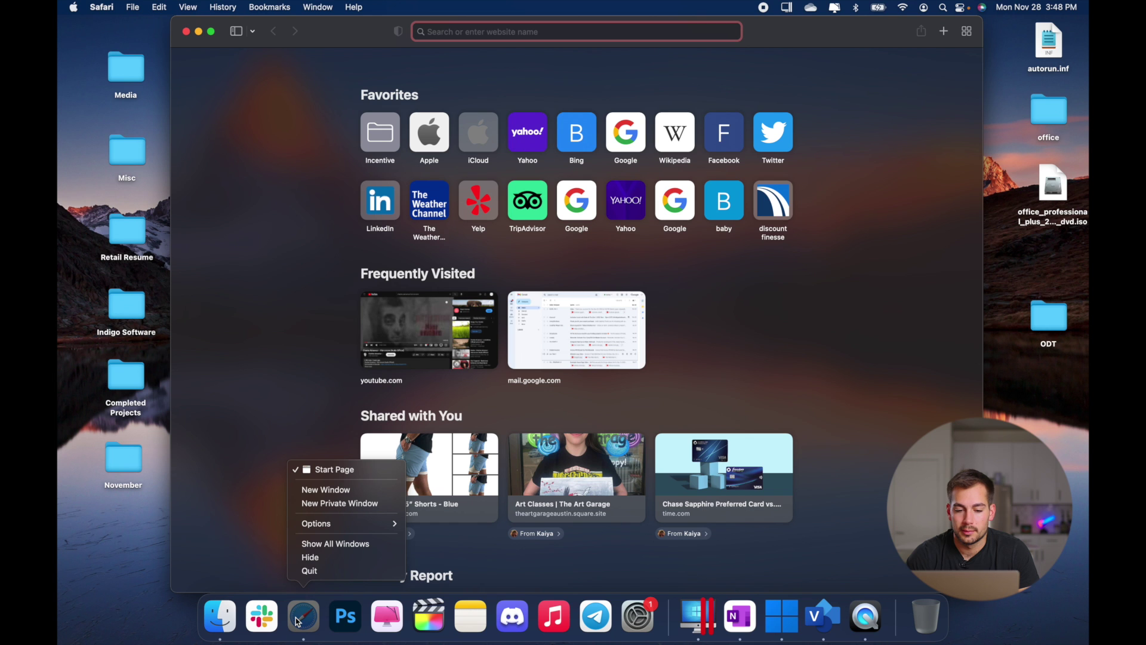
left_click(340, 490)
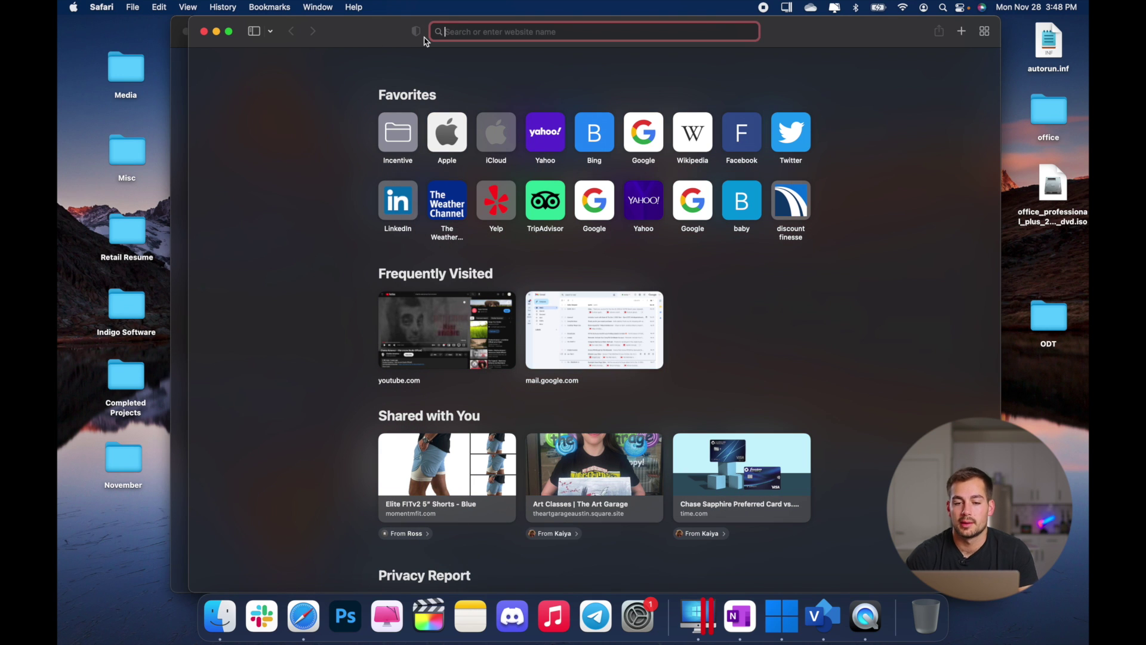
type("youtube.com")
key("Return")
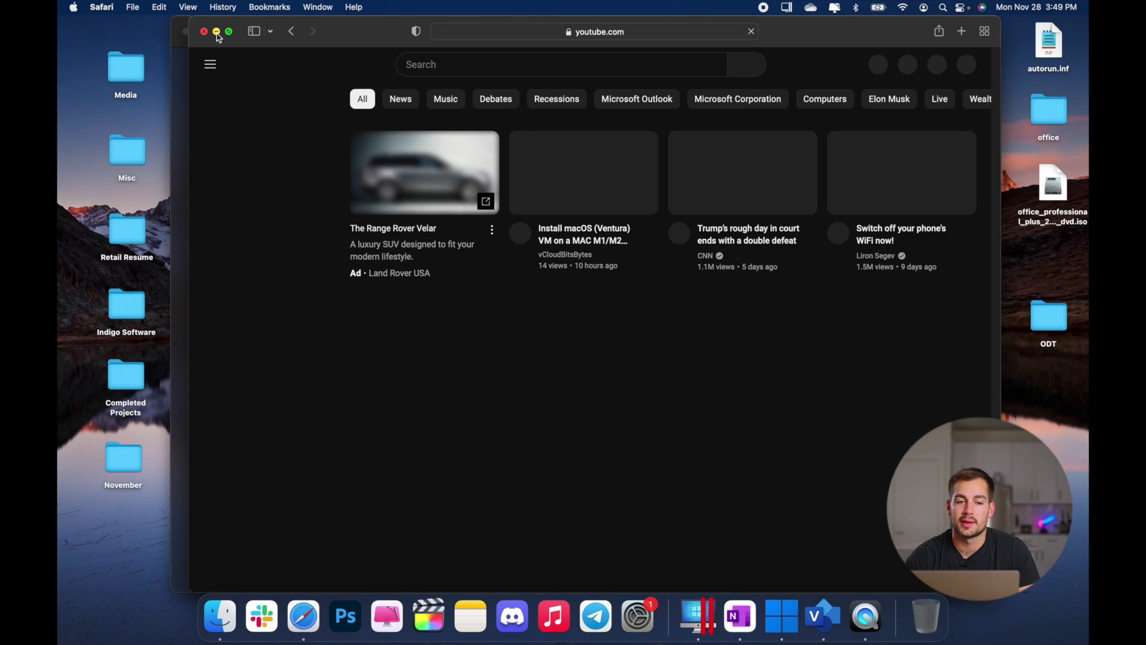
left_click(204, 32)
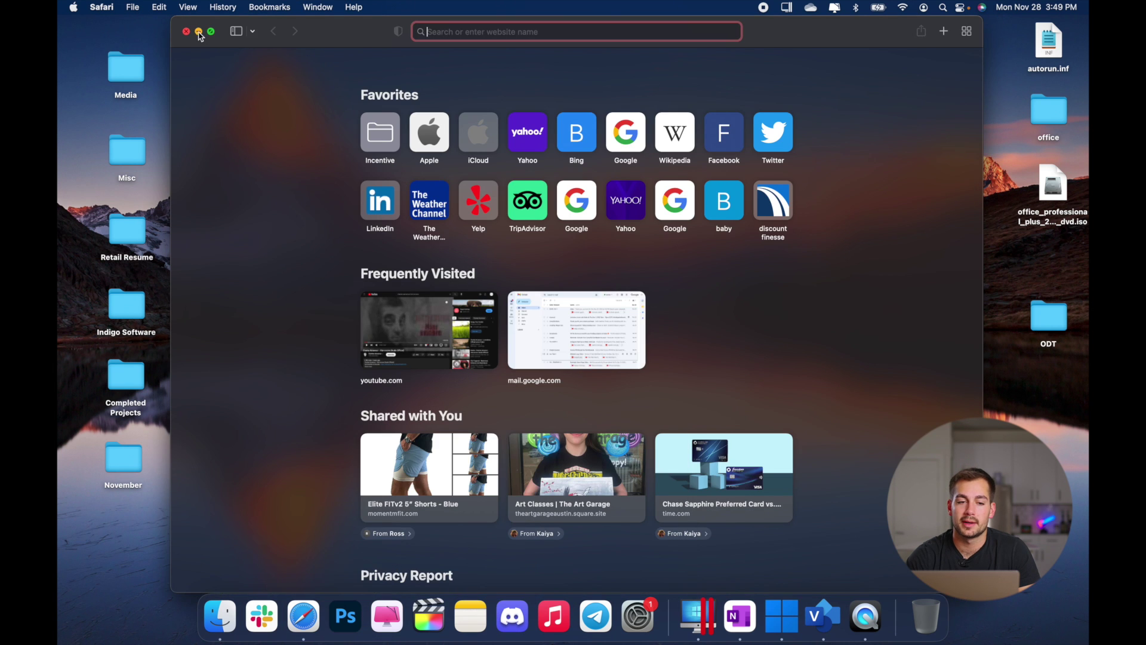
left_click(199, 33)
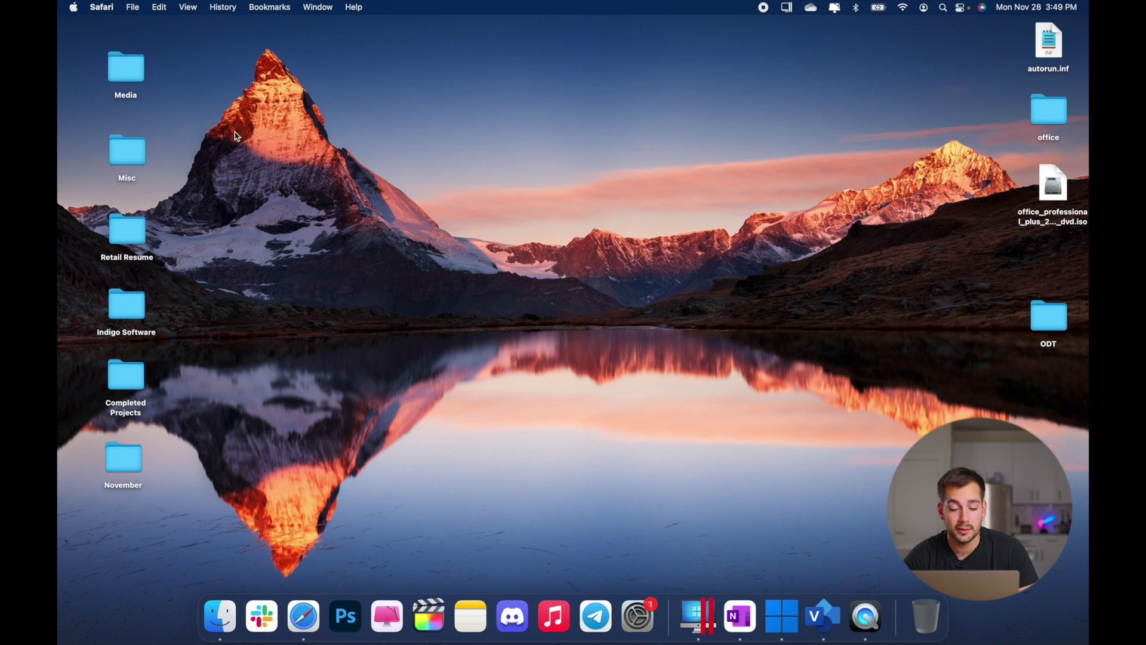
Step: Restore the YouTube window from Safari's Dock list, close it, and open a fresh Start Page
right_click(294, 628)
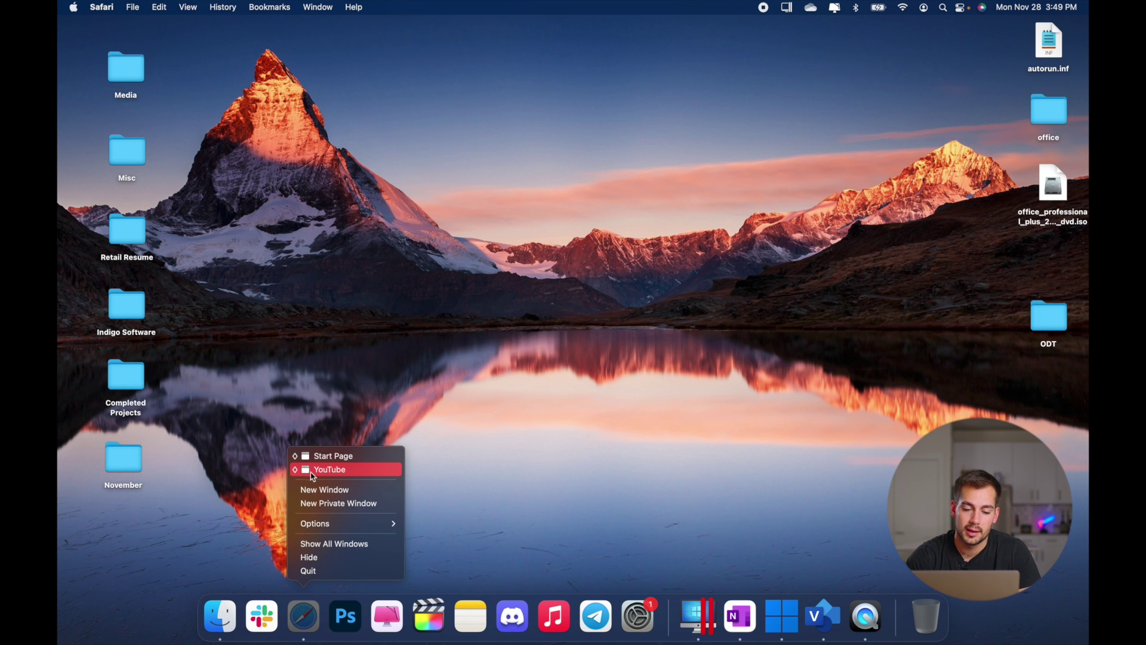
left_click(327, 476)
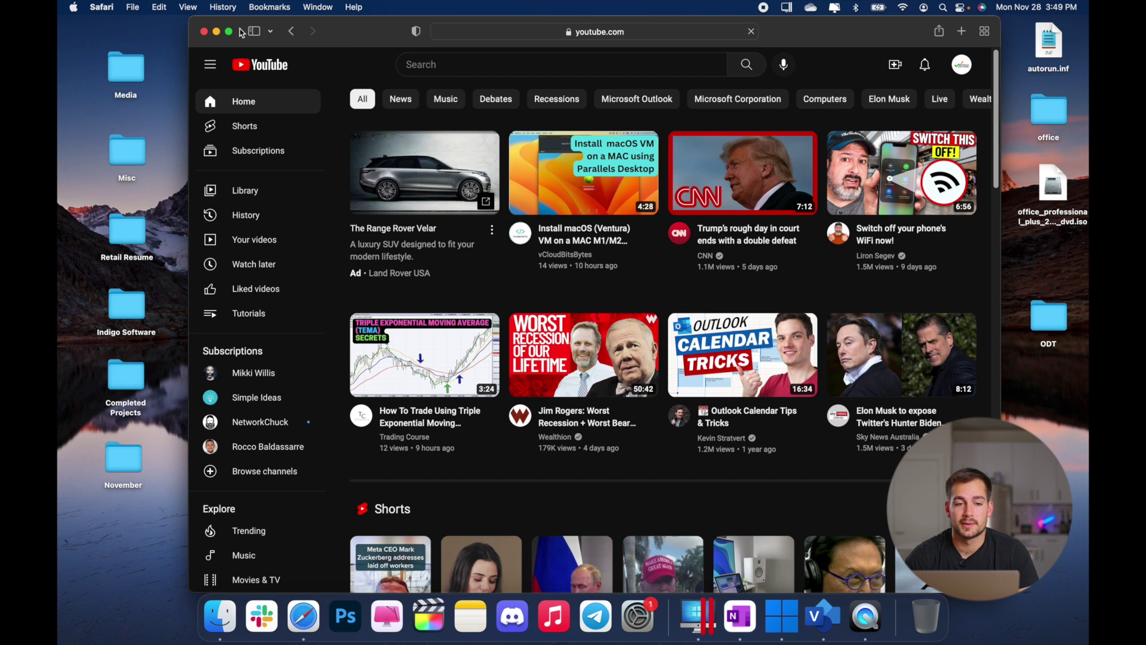
left_click(203, 31)
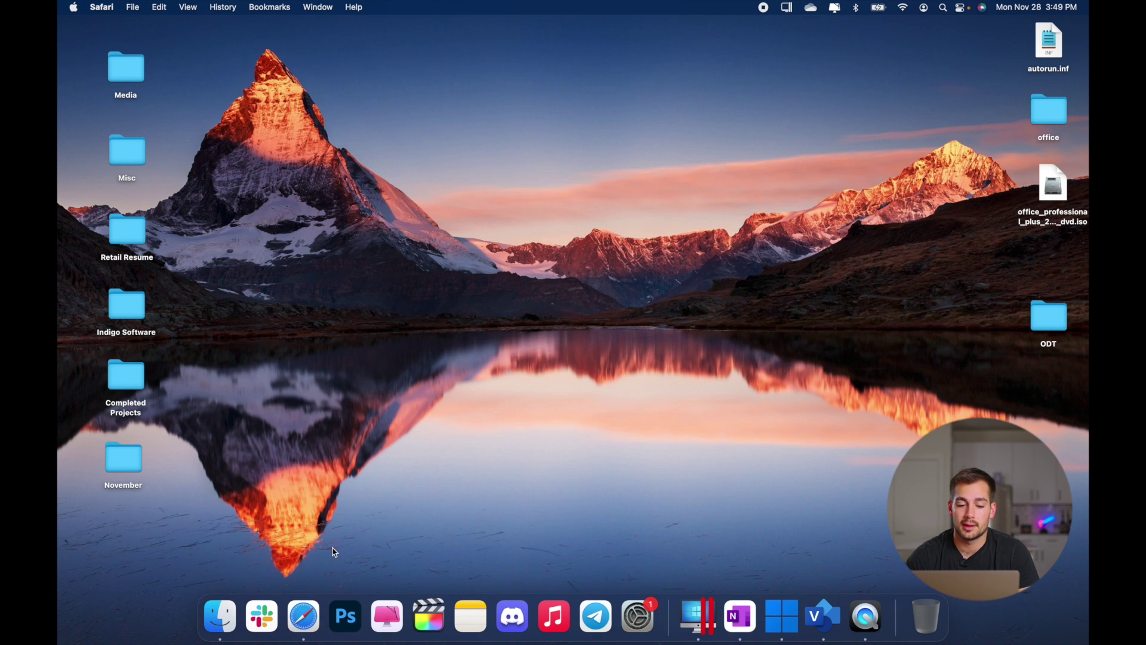
left_click(305, 615)
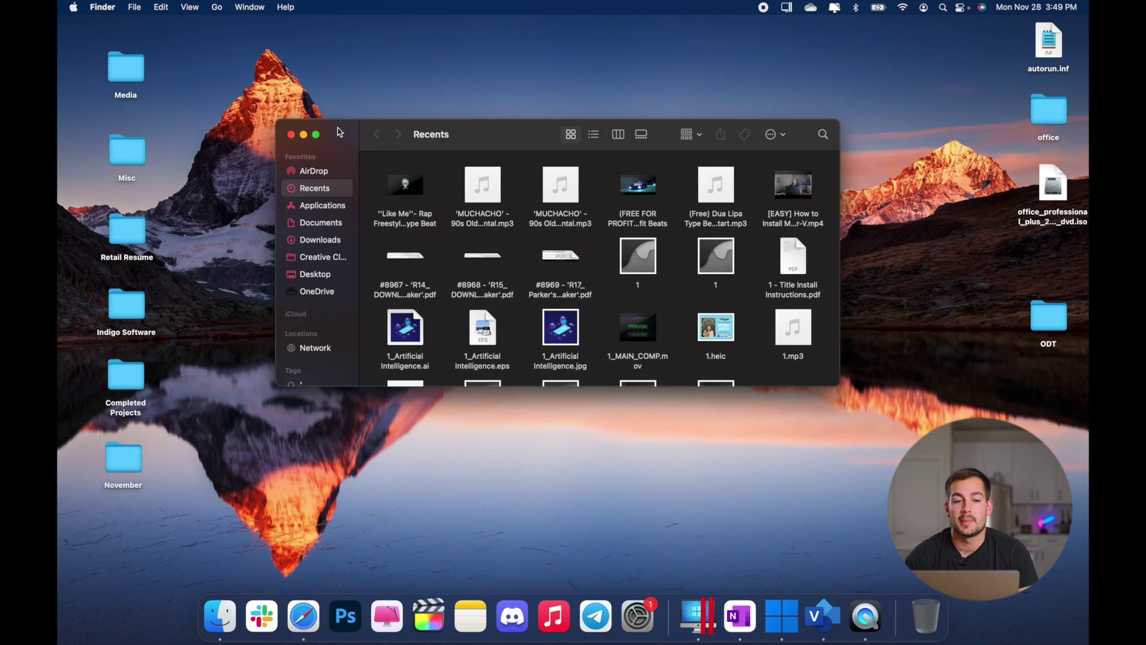
left_click_drag(340, 134, 335, 132)
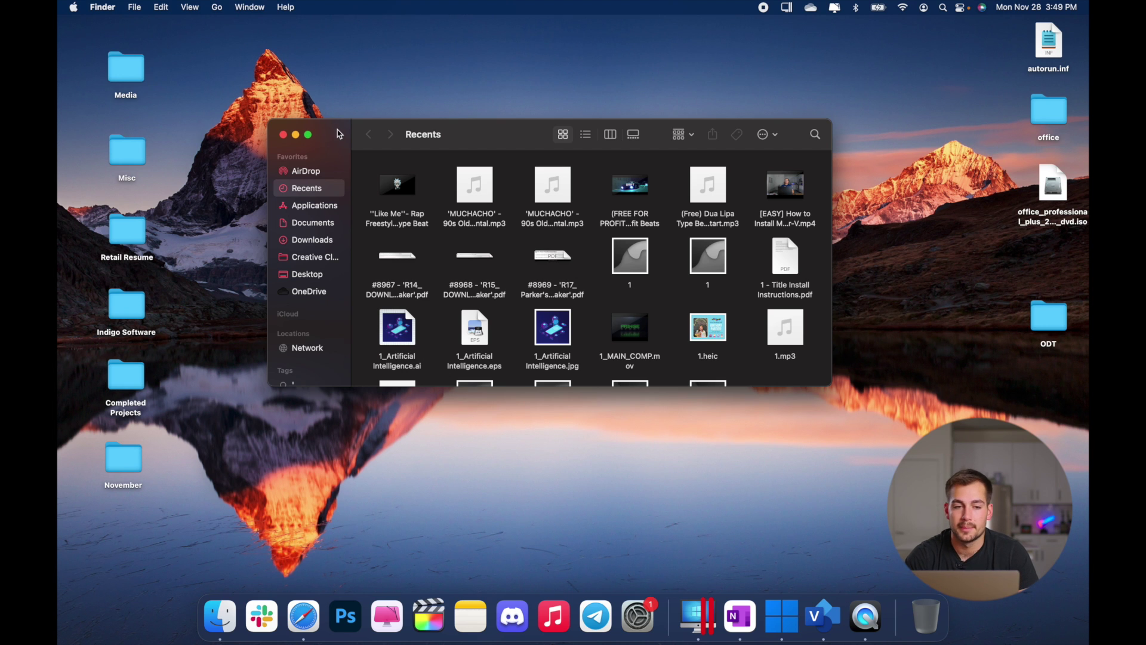
Step: Open the home folder from Finder's Go menu and move its window slightly lower
left_click(217, 7)
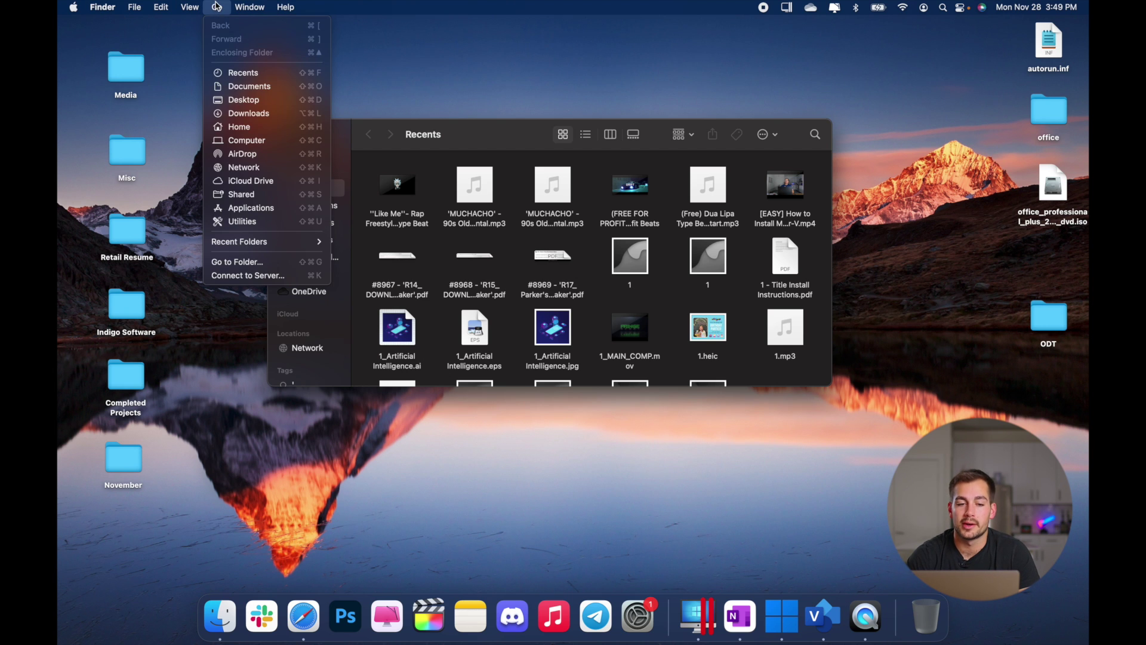
left_click(247, 127)
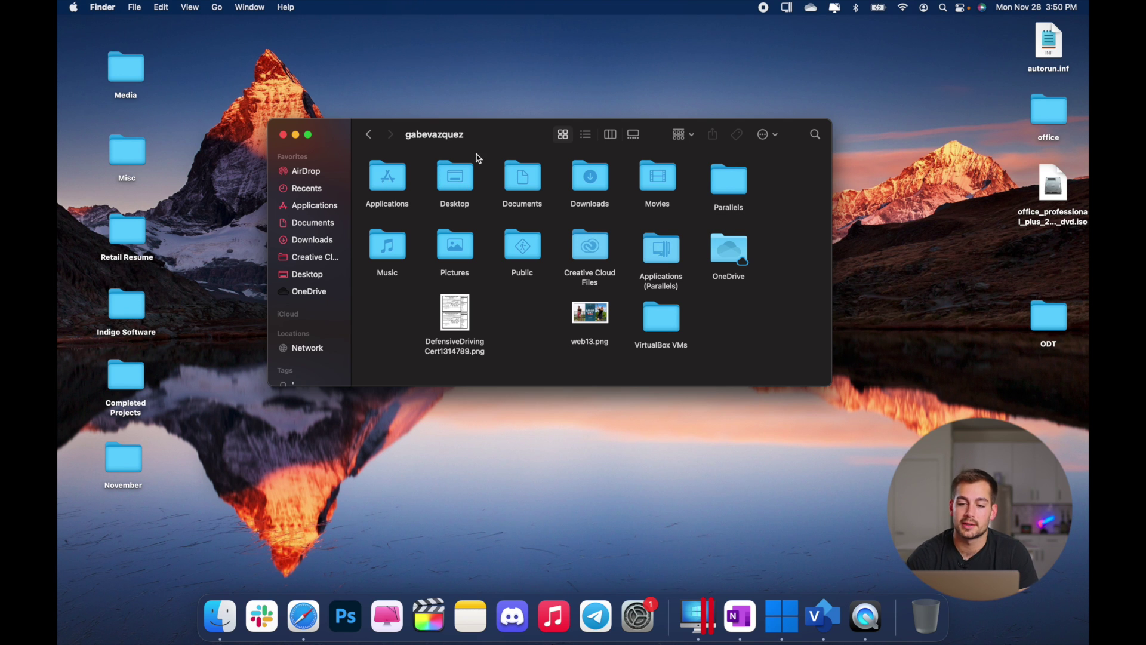
left_click_drag(480, 135, 477, 189)
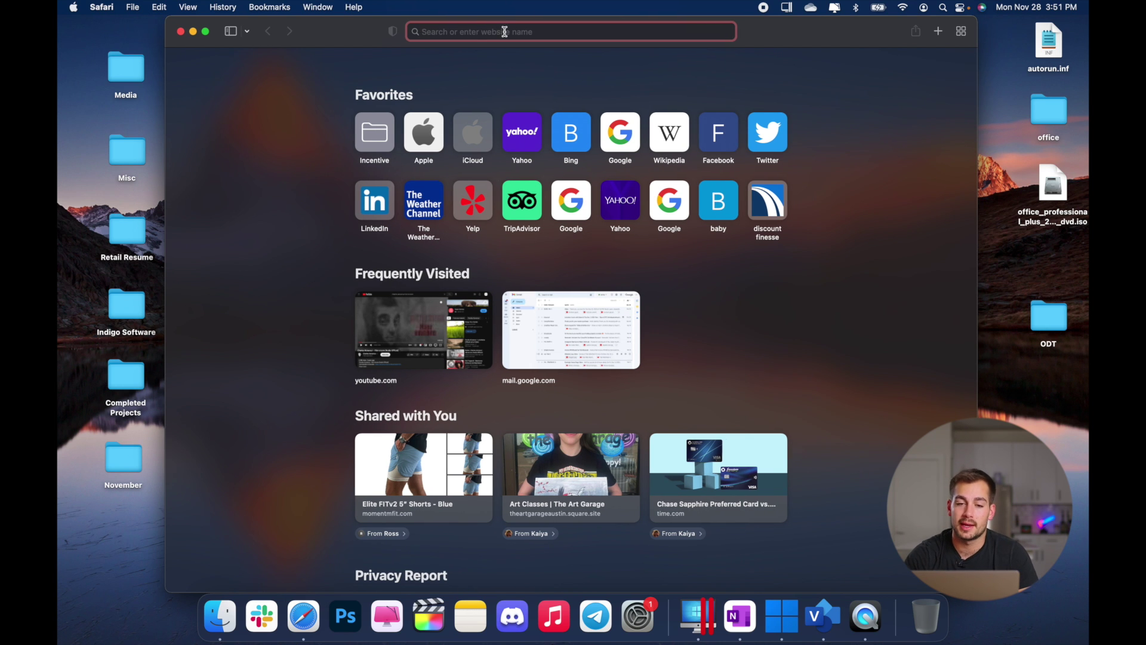
Step: Load apple.com, open and close a spare Start Page tab, then open Safari's preferences
type("apple")
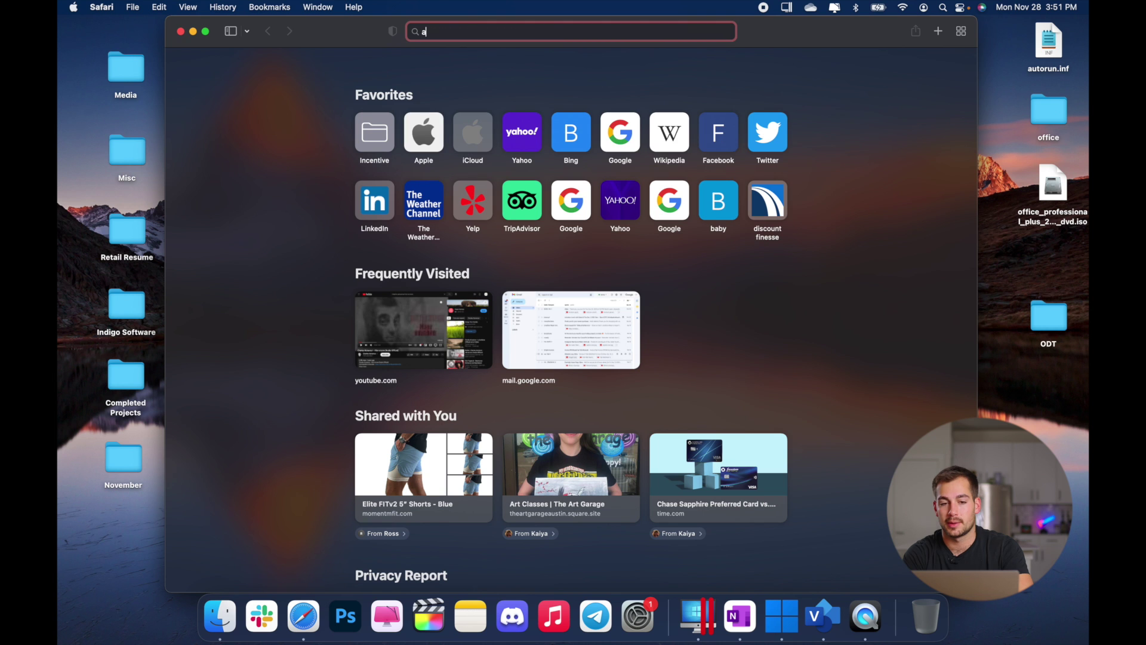
key("Return")
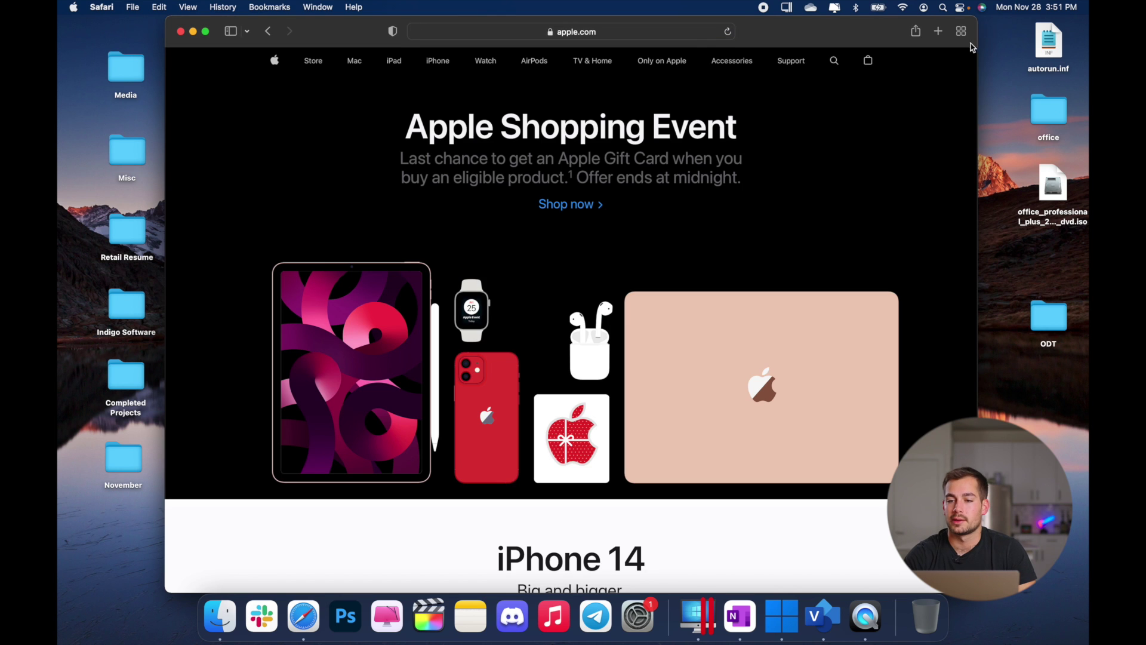
left_click(939, 33)
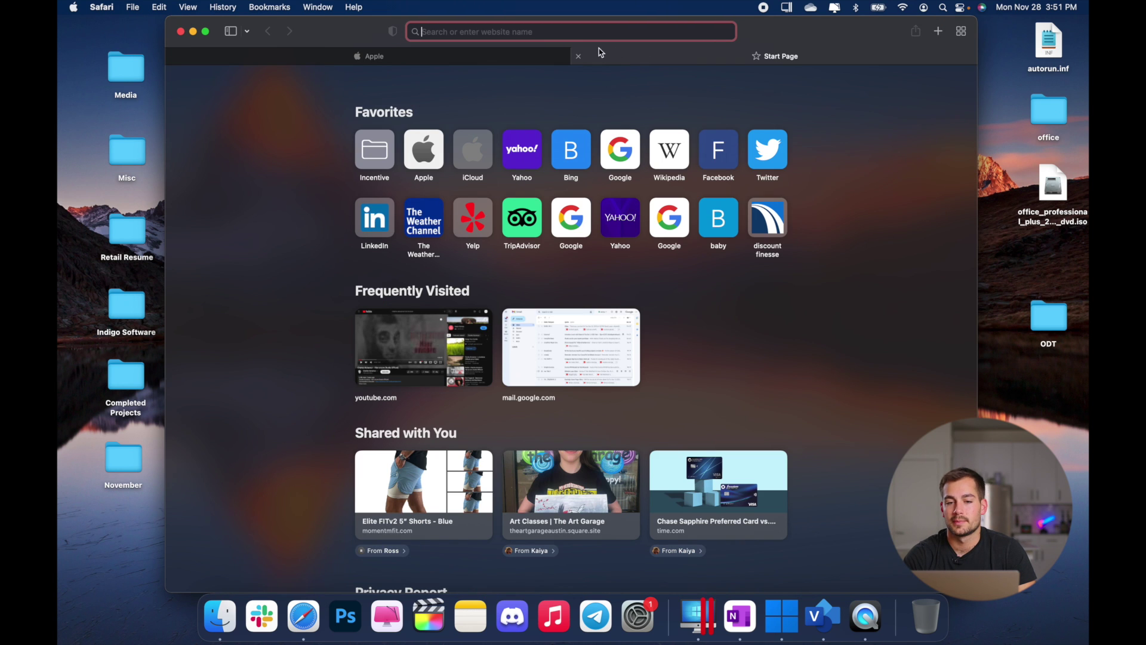
left_click(579, 56)
mouse_move(327, 33)
left_mouse_down()
mouse_move(342, 33)
mouse_move(324, 33)
left_mouse_up()
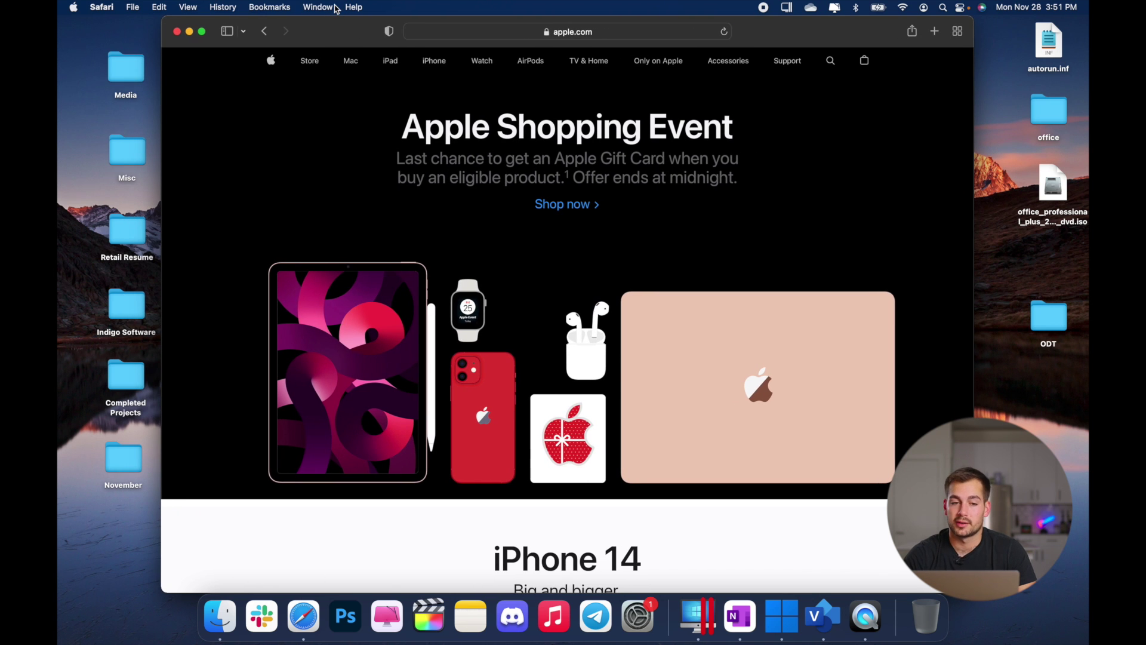
left_click(107, 7)
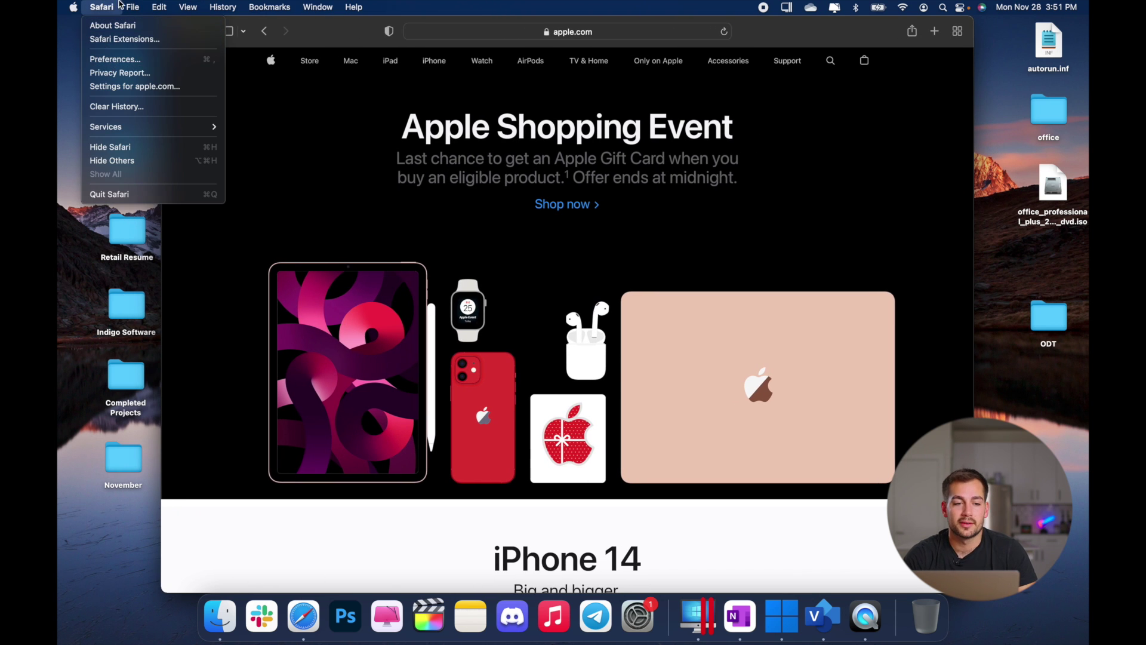
left_click(115, 62)
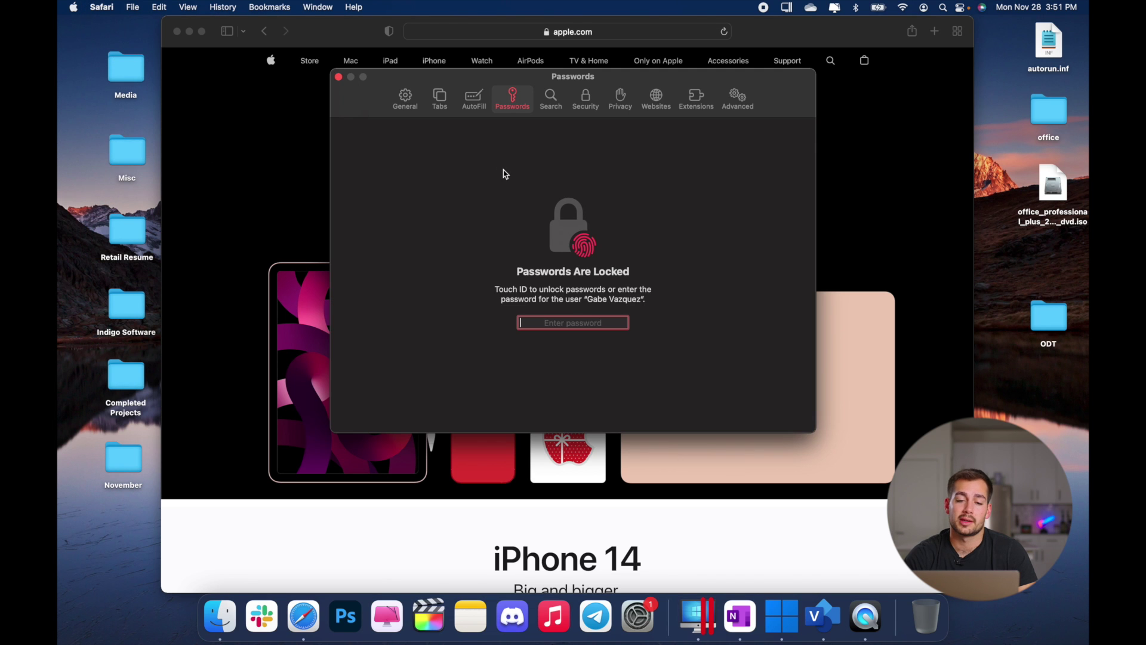